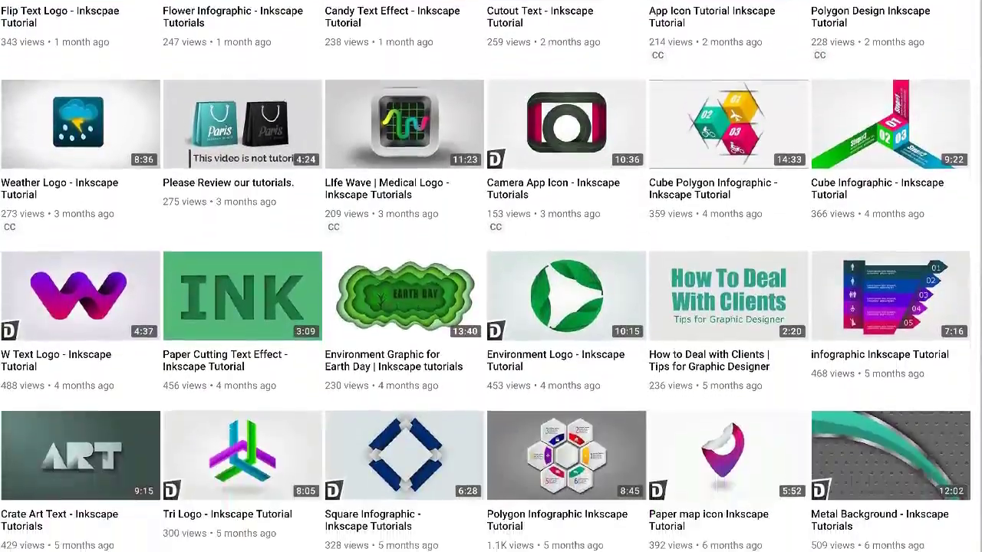
Step: Draw a grey square and convert it to a path
key("r")
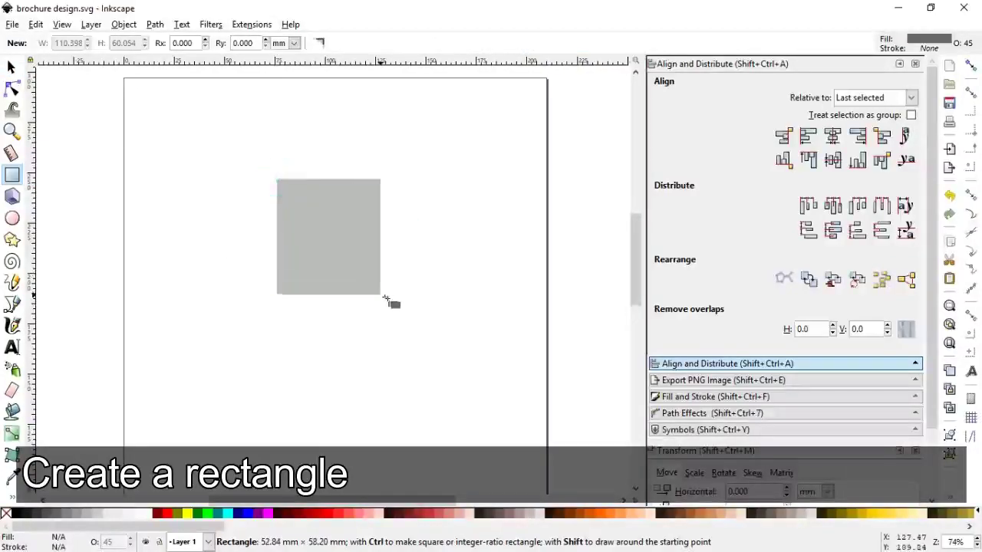
left_click_drag(278, 181, 391, 302)
left_click(11, 67)
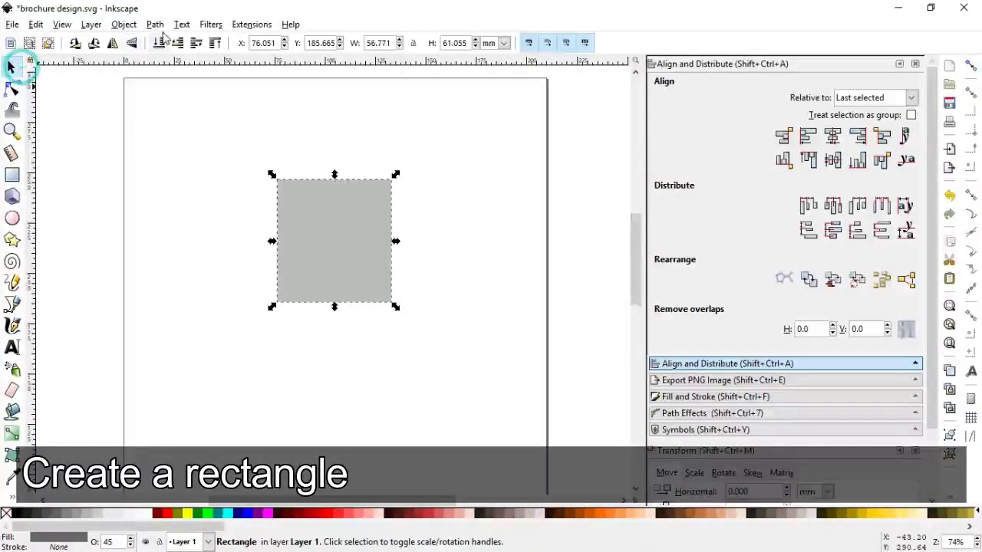
left_click(155, 23)
left_click(176, 37)
Step: Draw a tall light-red bar, rotate it about 30°, and lay it across the square
left_click(12, 174)
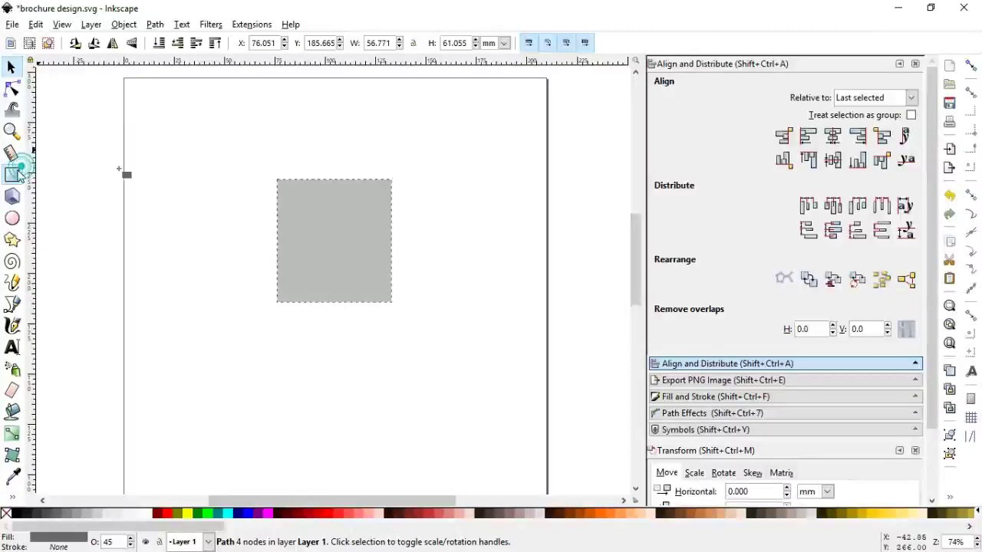
left_click_drag(173, 143, 219, 359)
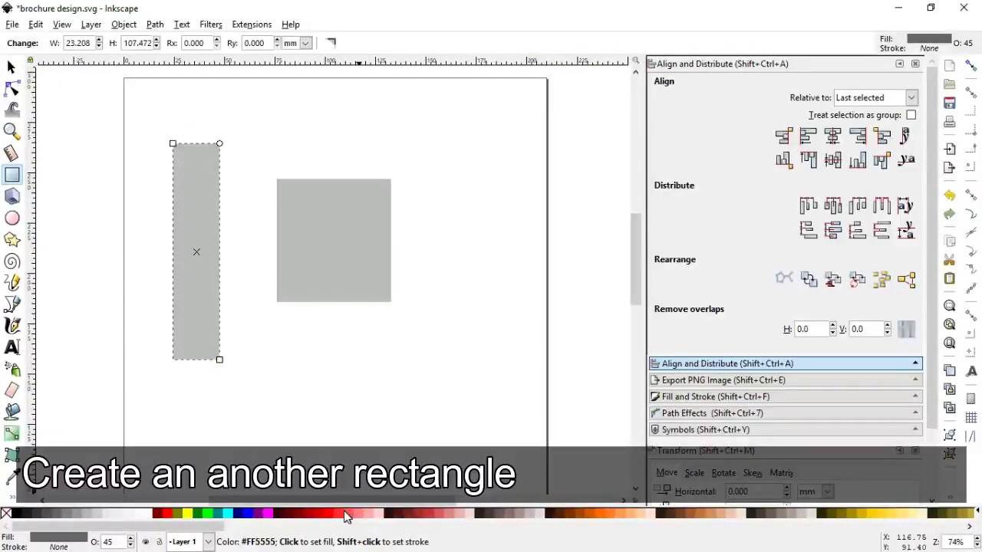
left_click(344, 513)
left_click(10, 68)
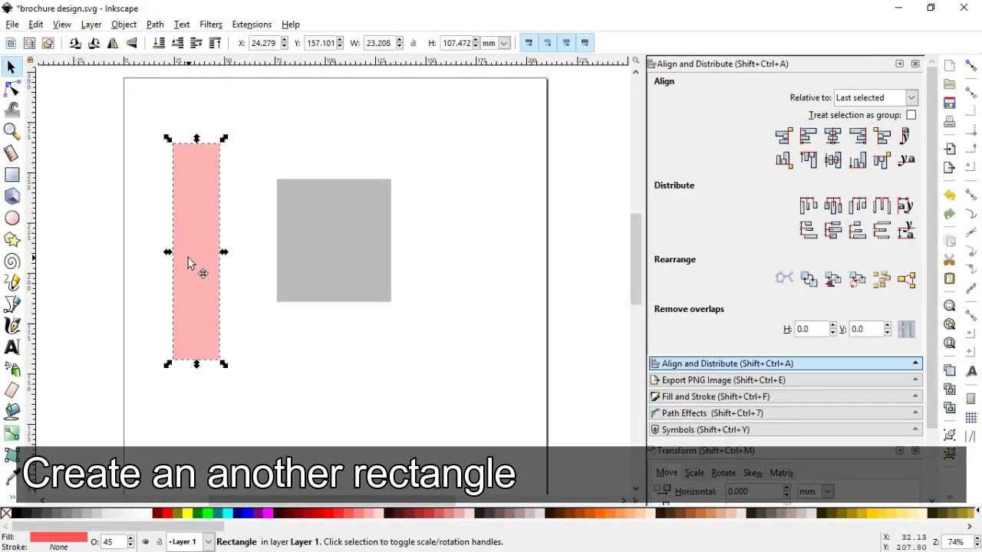
left_click(217, 358)
left_click_drag(224, 365, 173, 370)
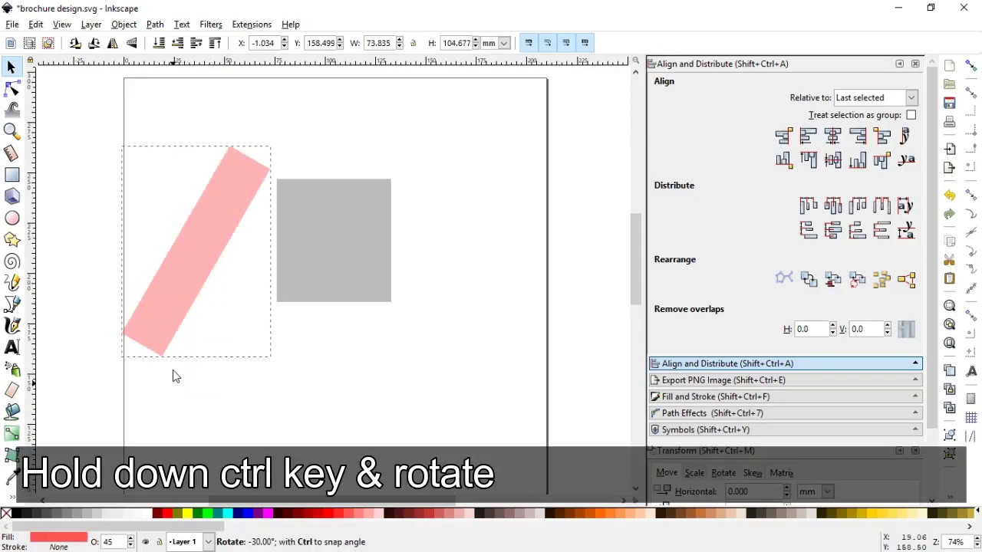
left_click_drag(214, 221, 368, 198)
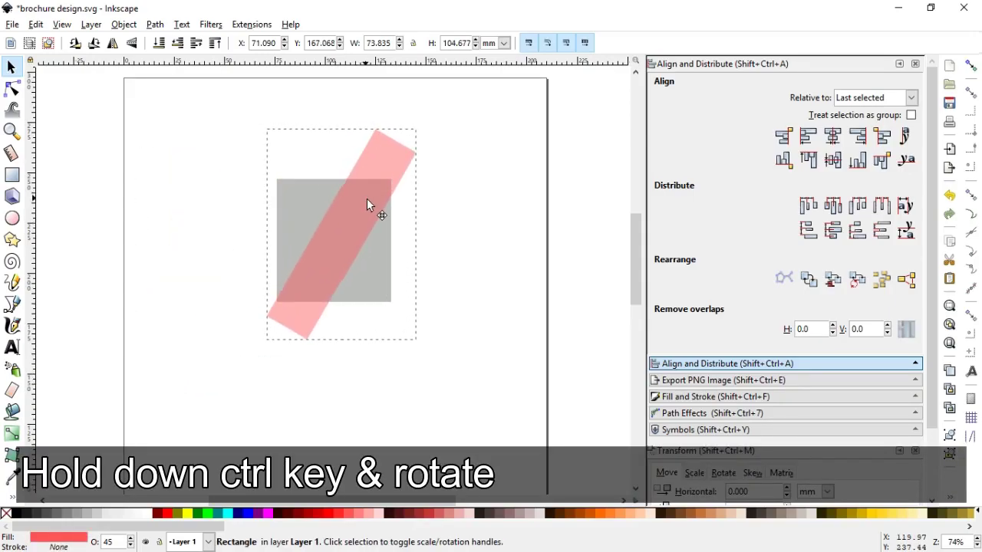
left_click(12, 90)
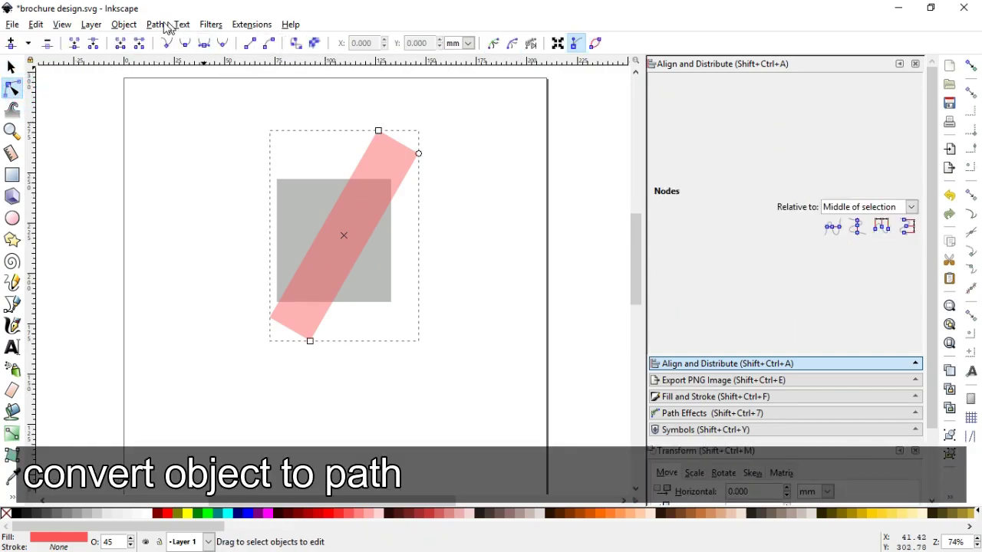
Step: Convert the red bar to a path, pull its top corner up-left, and subtract it from the square
left_click(156, 24)
left_click(180, 39)
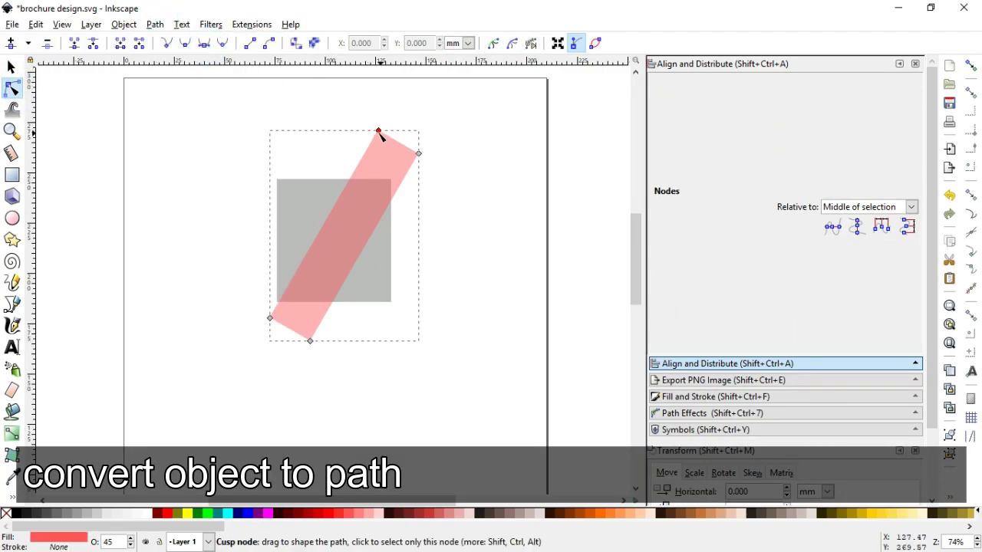
left_click_drag(379, 133, 230, 92)
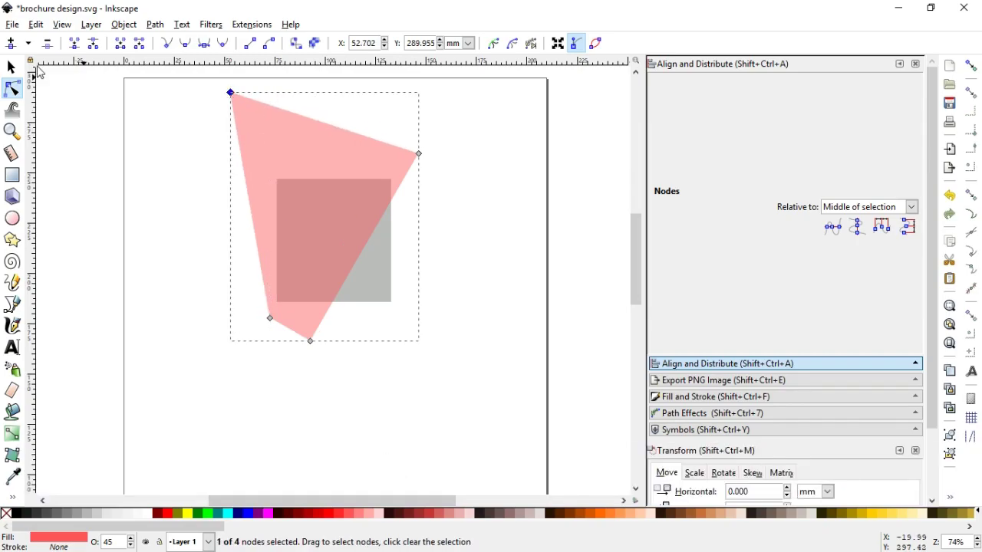
left_click(11, 68)
left_click(369, 273, "shift")
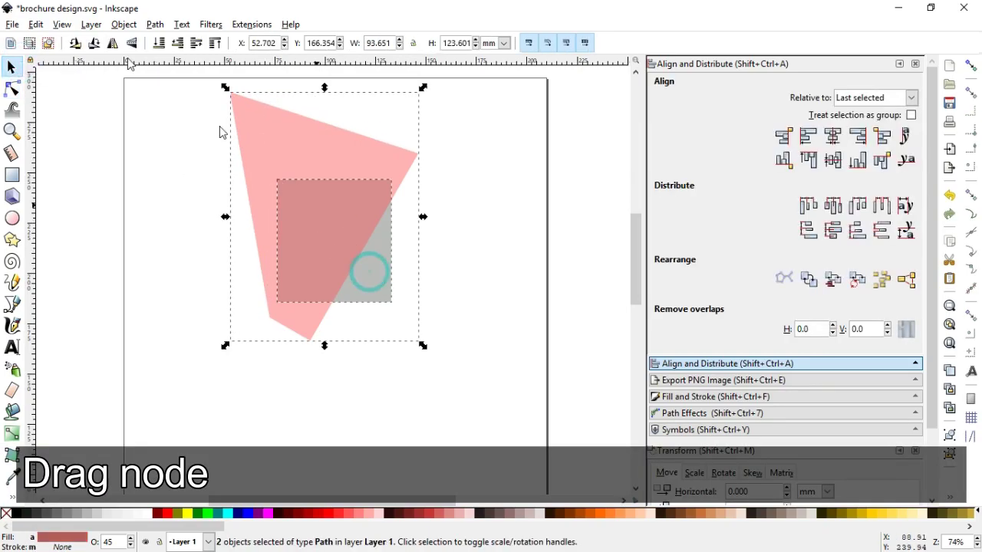
left_click(156, 25)
left_click(181, 59)
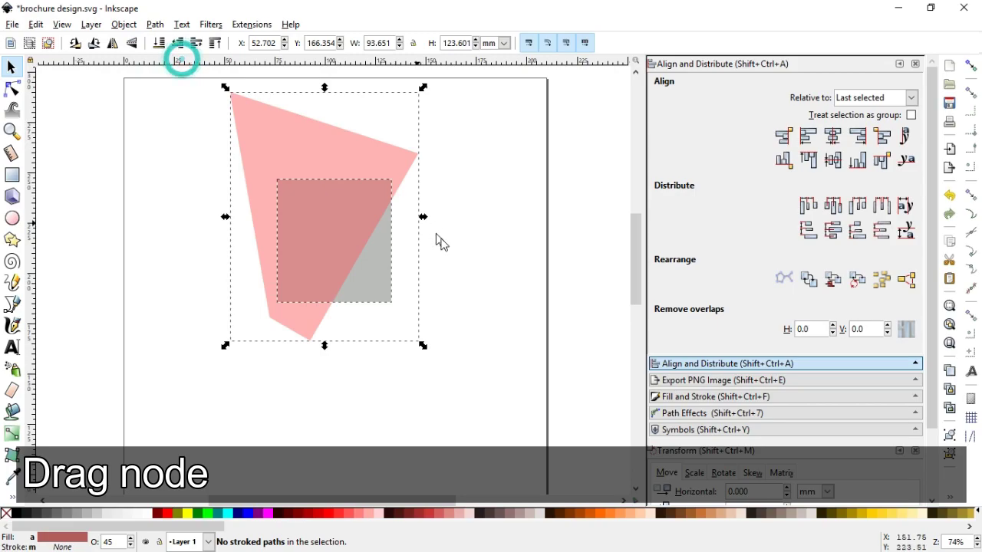
left_click(155, 24)
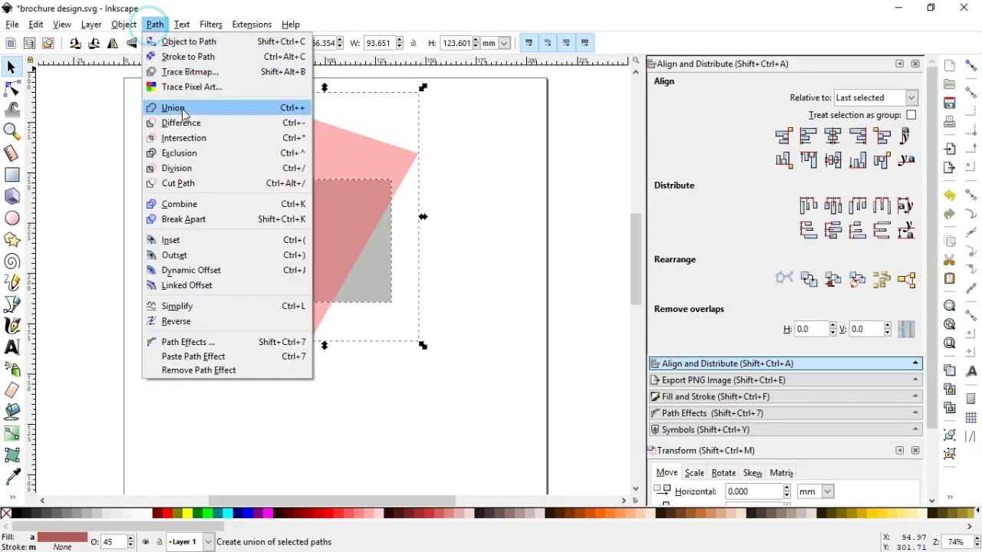
left_click(181, 123)
Step: Save the document and shift the remaining grey triangle up and to the left
left_click(429, 209)
left_click(380, 266)
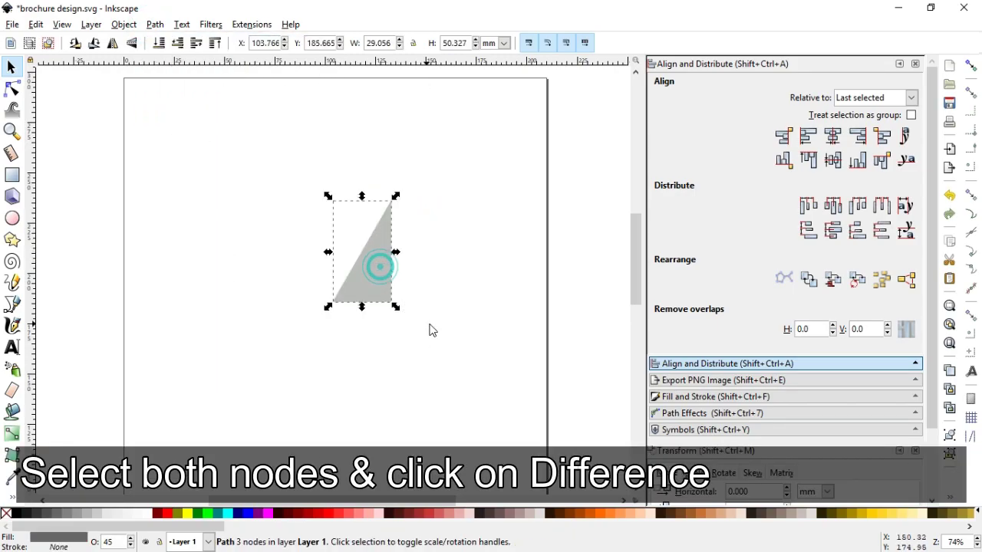
key("ctrl+s")
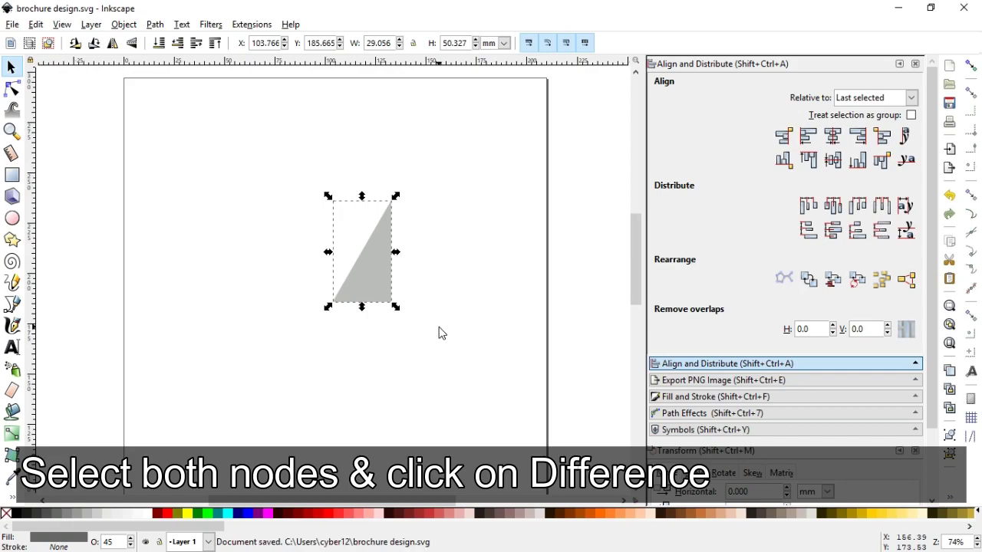
left_click(441, 333)
left_click_drag(369, 285, 334, 268)
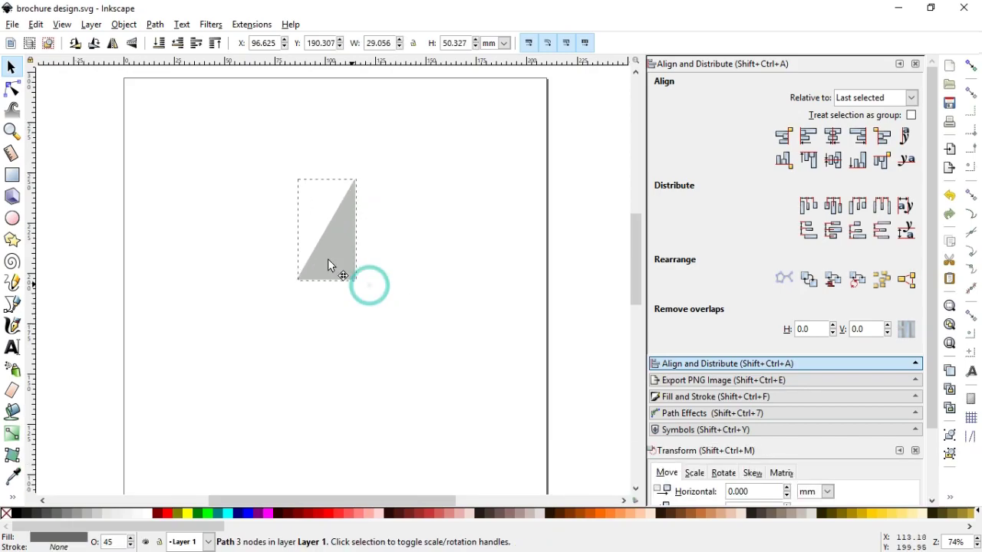
Step: Drag the triangle's top node far up-left and slide its bottom-left node right to narrow it
left_click(12, 89)
left_click_drag(360, 182, 196, 115)
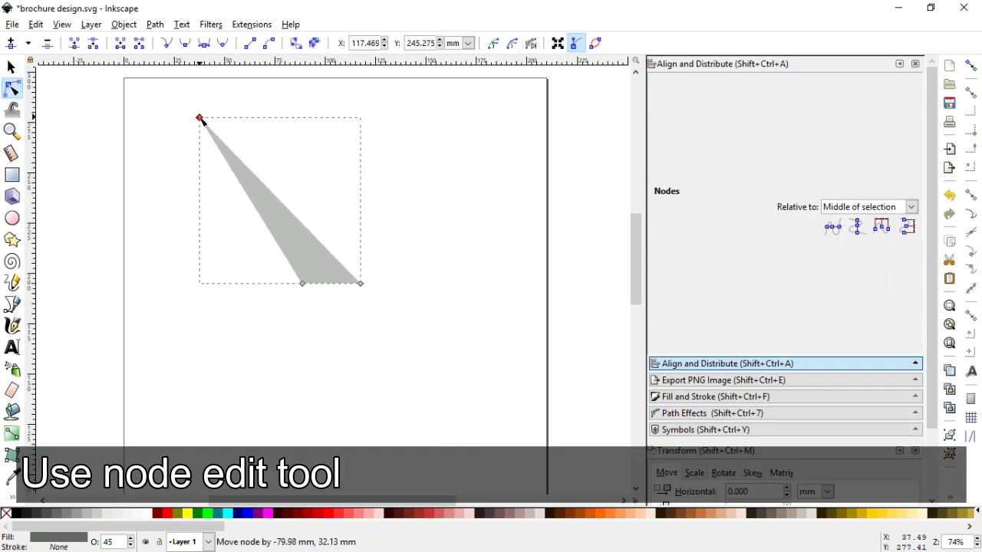
left_click(302, 284)
left_click_drag(302, 284, 328, 284)
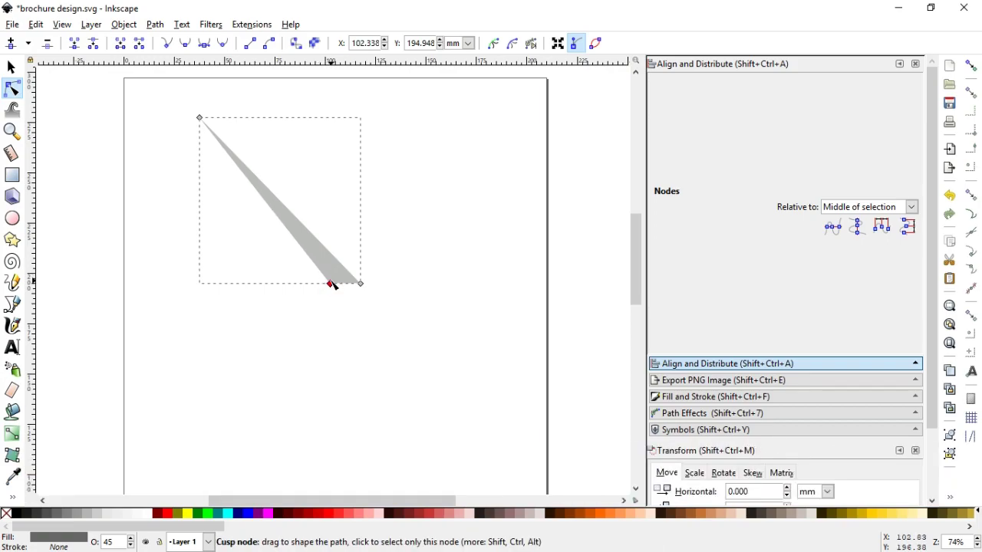
left_click_drag(331, 285, 343, 285)
Step: Zoom in on the thin sliver and nudge its bottom node slightly right
left_click(12, 131)
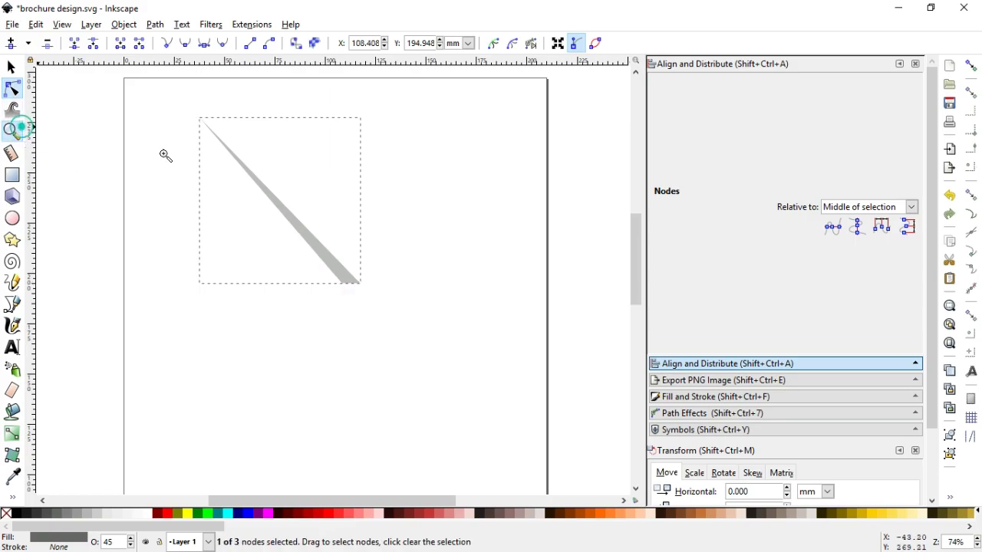
left_click_drag(176, 111, 423, 321)
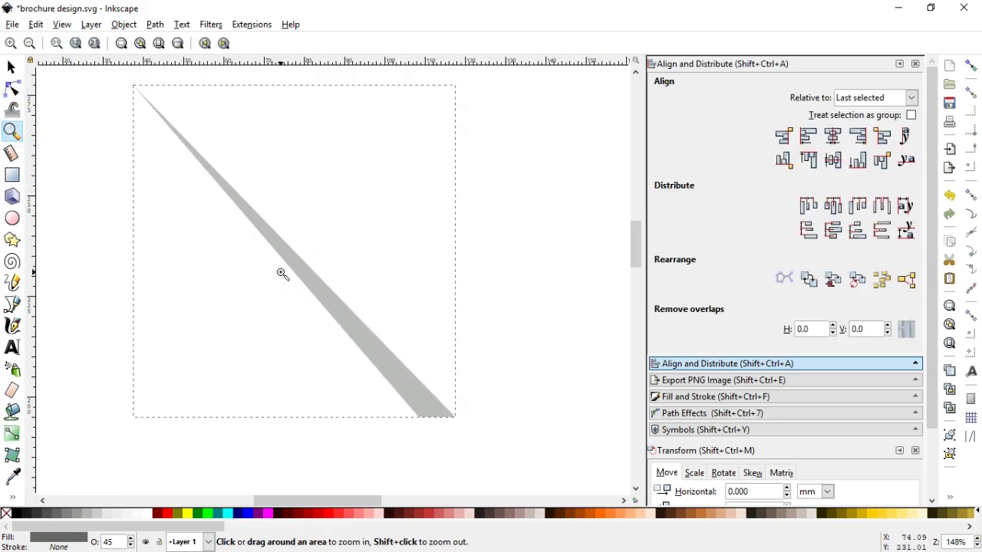
left_click(12, 68)
left_click(390, 349)
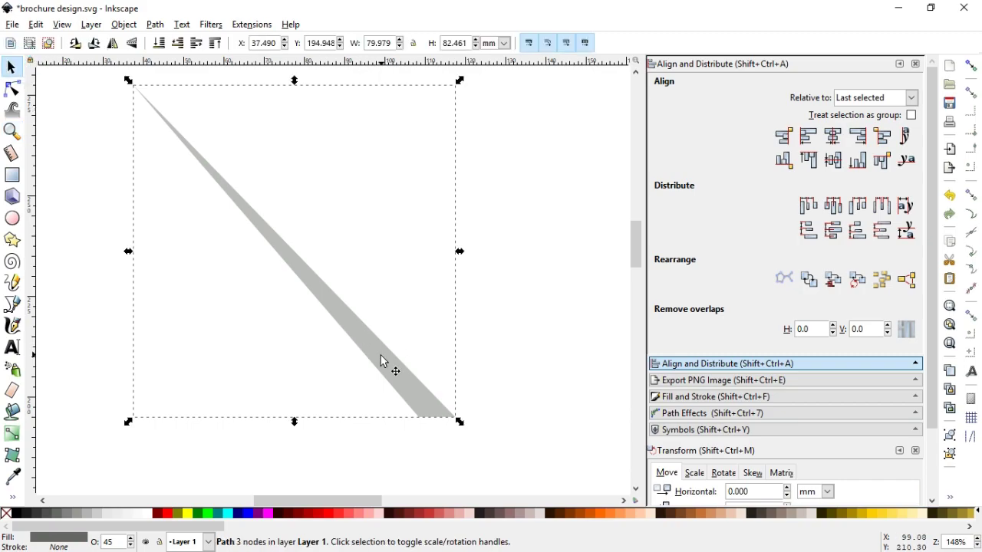
left_click(11, 89)
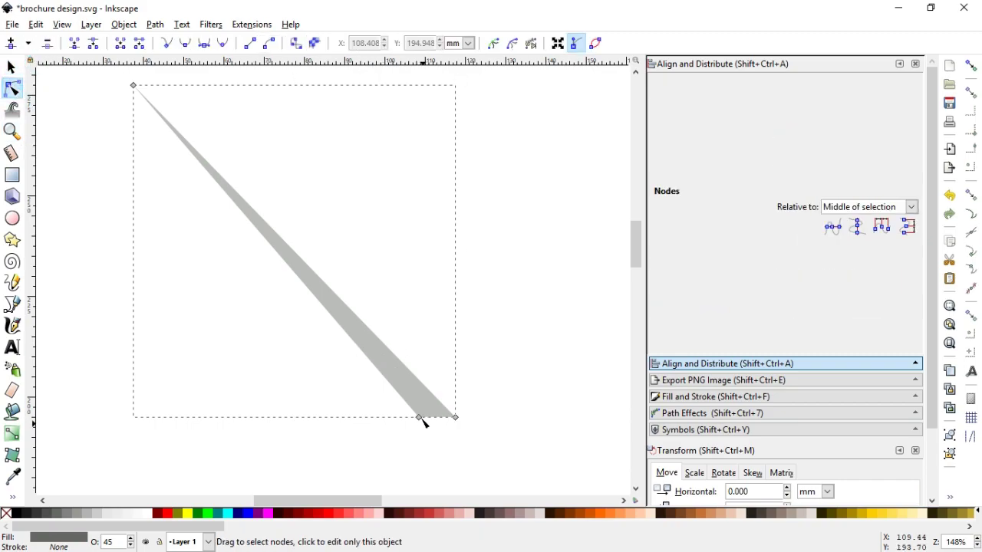
left_click_drag(421, 420, 423, 424)
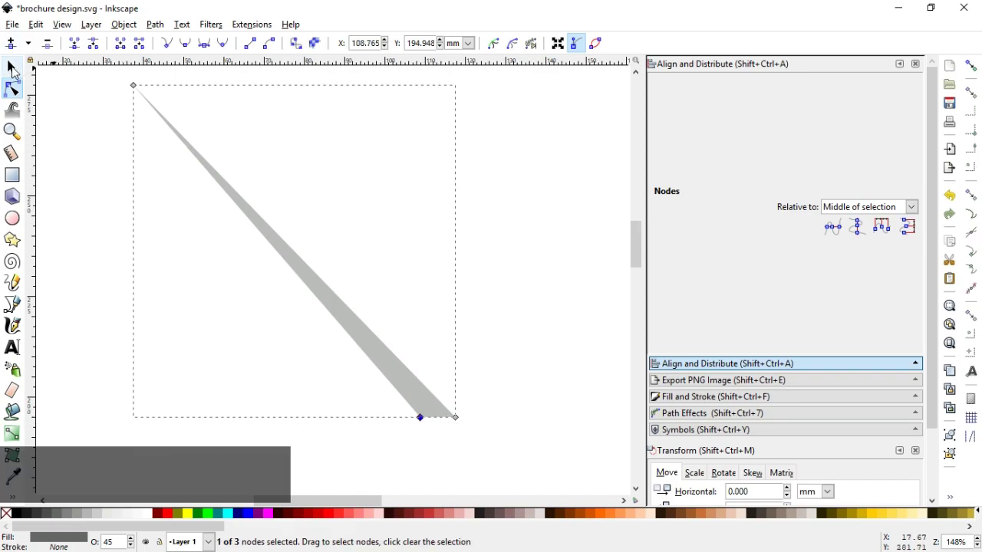
left_click(11, 67)
Step: Duplicate the sliver and drag the copy's two bottom nodes left to widen its base
right_click(292, 265)
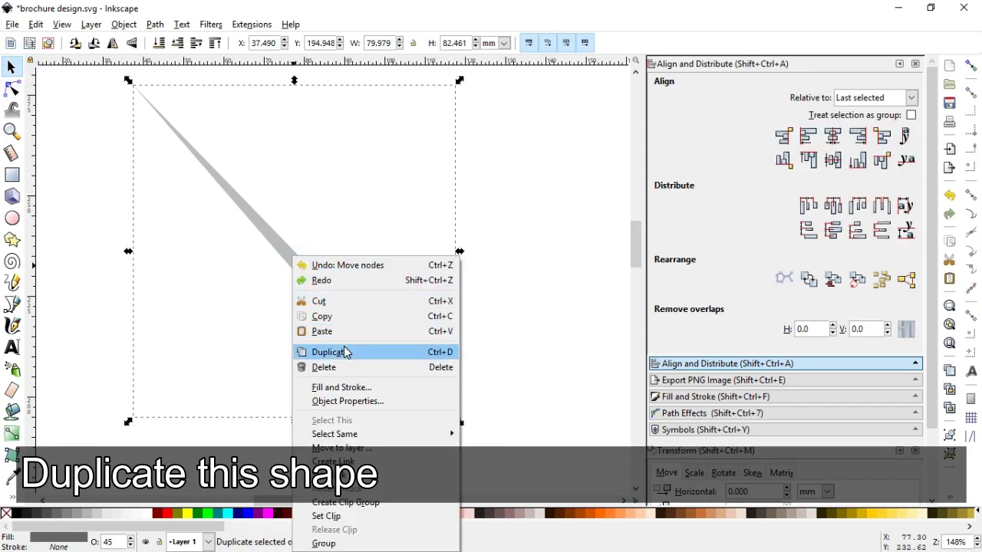
left_click(345, 356)
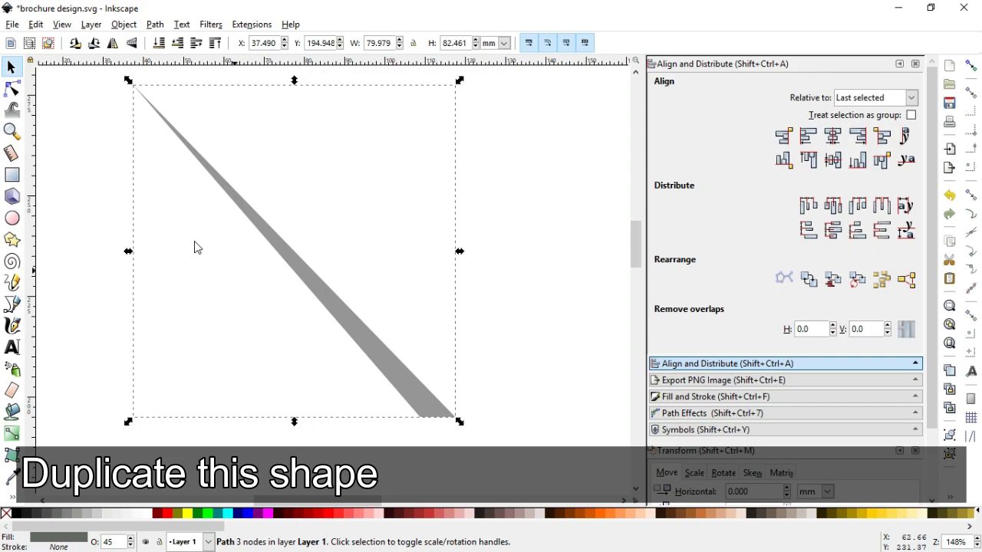
left_click(12, 88)
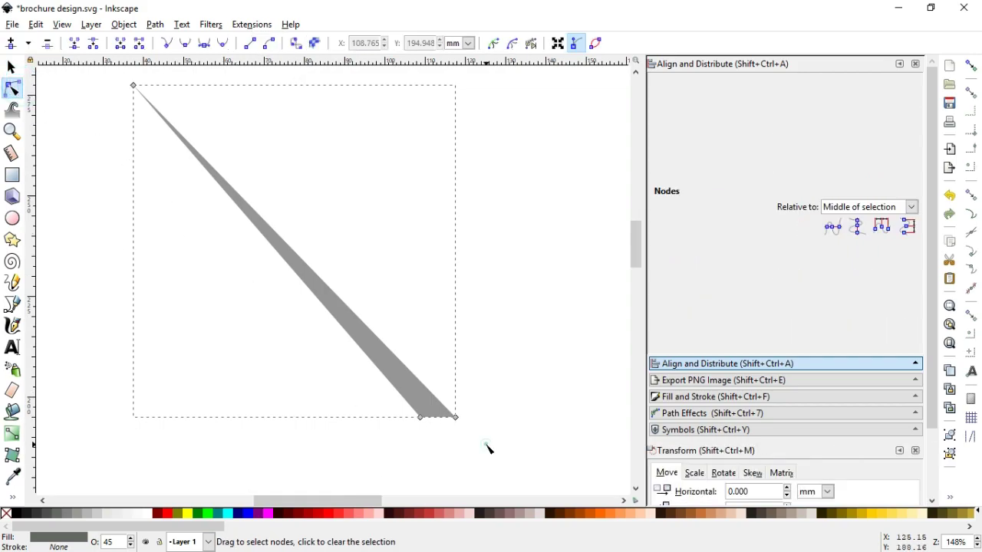
left_click_drag(482, 443, 394, 386)
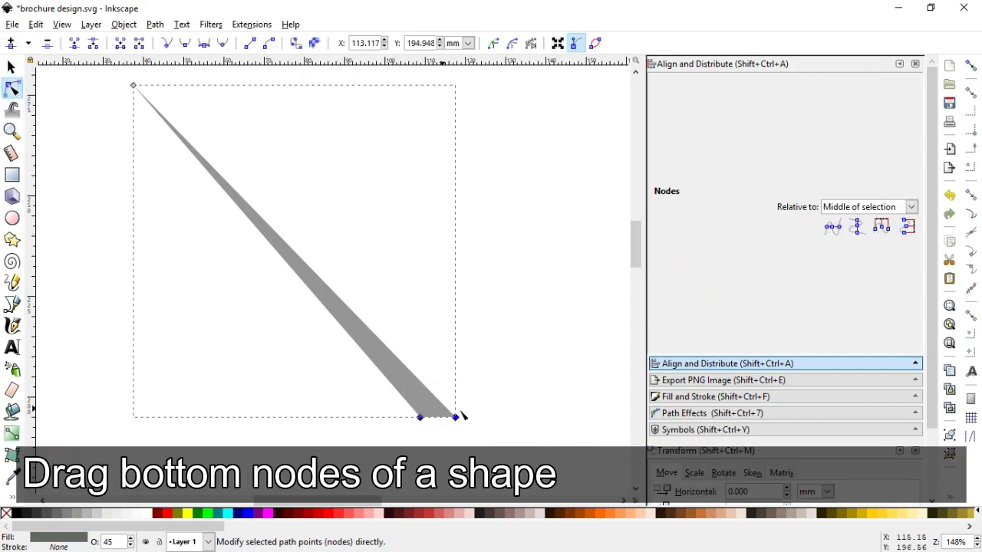
left_click_drag(456, 419, 428, 428)
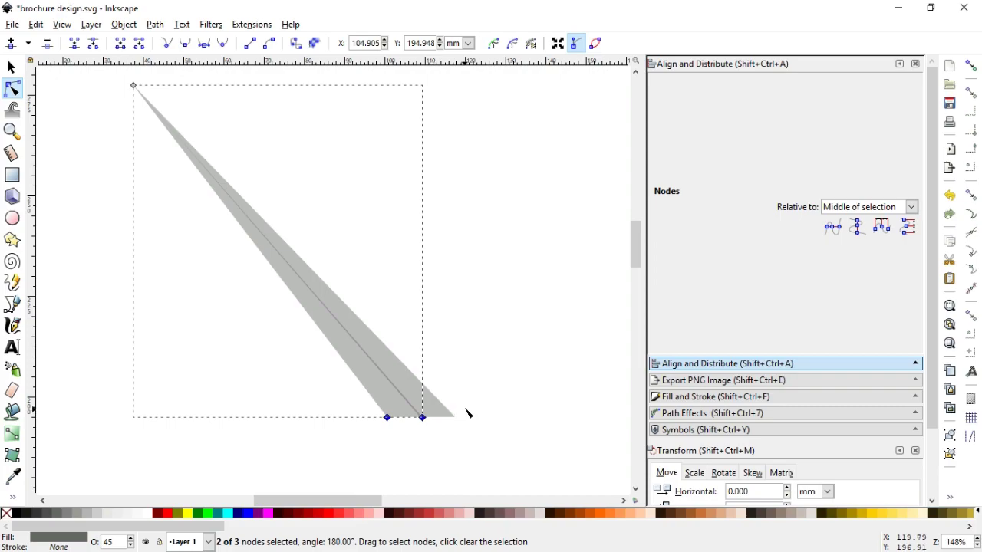
Step: Save brochure design.svg and select one of the slivers
left_click(11, 67)
left_click(454, 314)
key("ctrl+s")
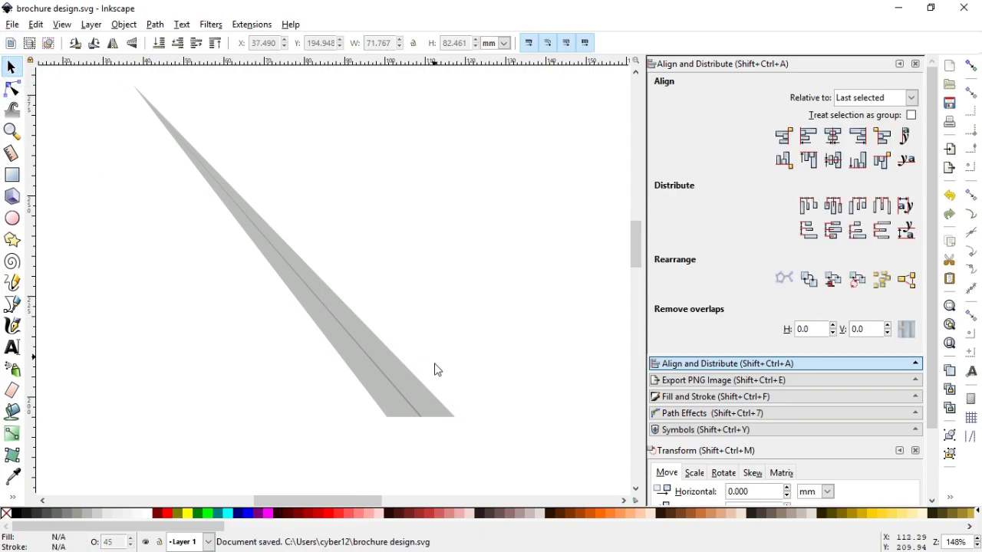
left_click(432, 410)
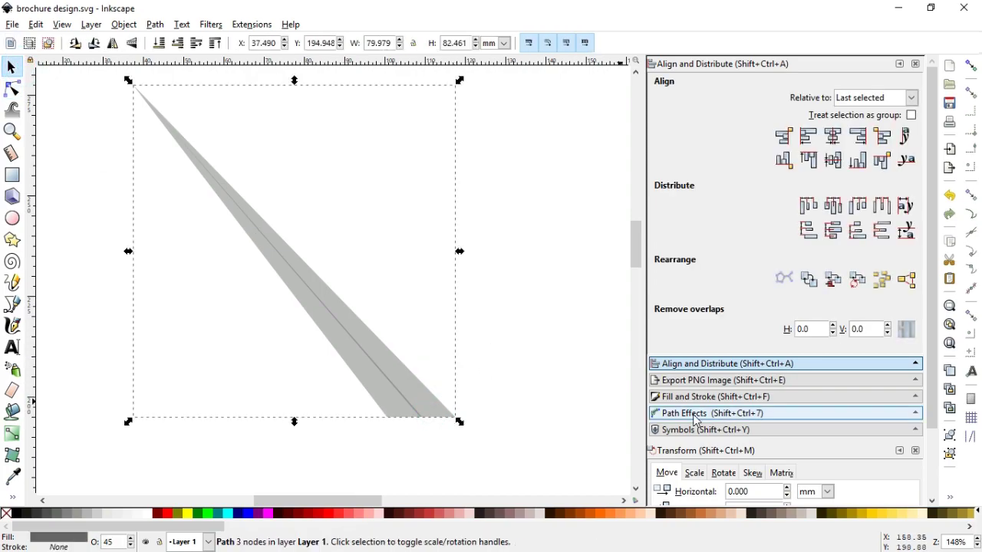
Step: Set both grey slivers to 100% opacity and save
left_click(391, 397, "shift")
scroll(930, 368, "down", 3)
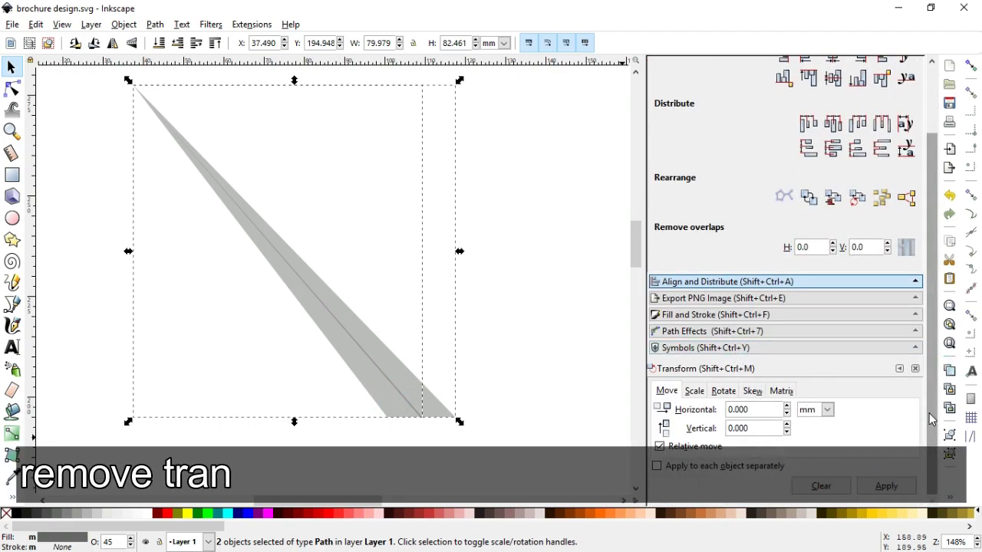
left_click(765, 315)
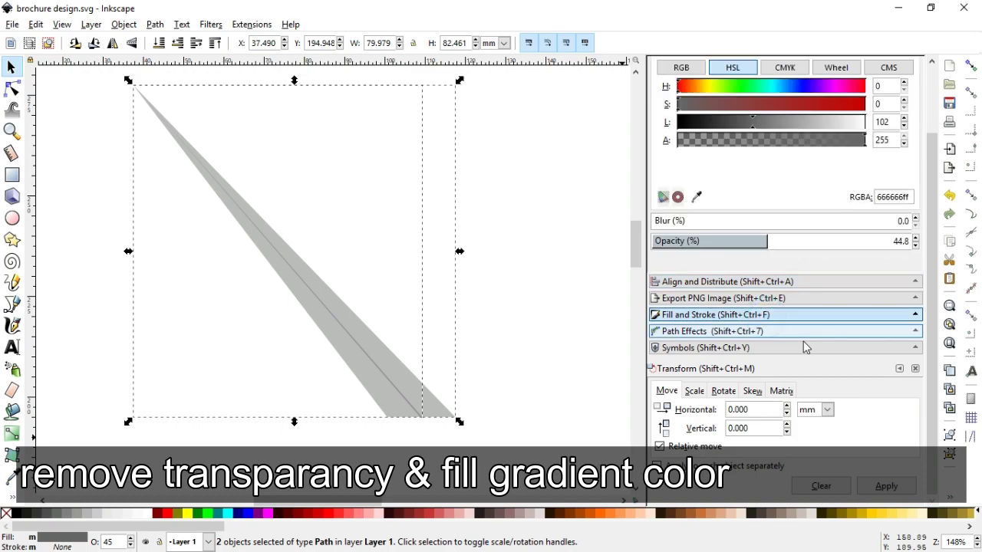
left_click_drag(779, 245, 917, 241)
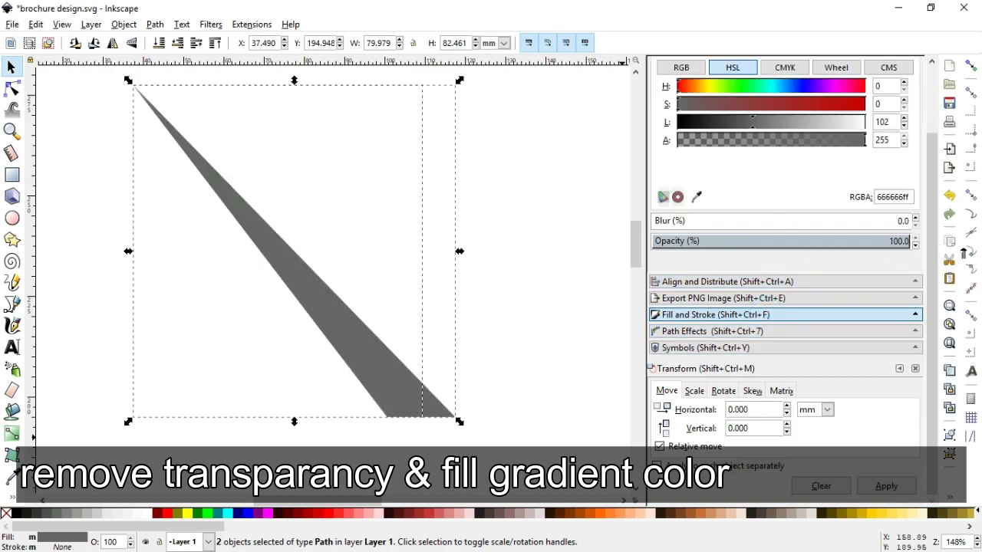
left_click(514, 385)
key("ctrl+s")
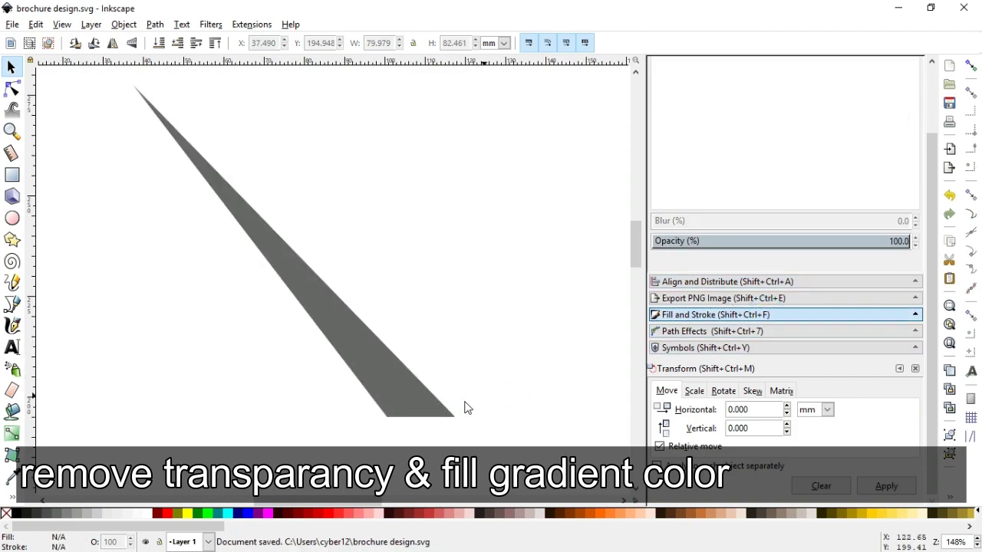
Step: Give the triangle a linear gradient from its top tip to its bottom corner, end stop opaque light grey
left_click(439, 410)
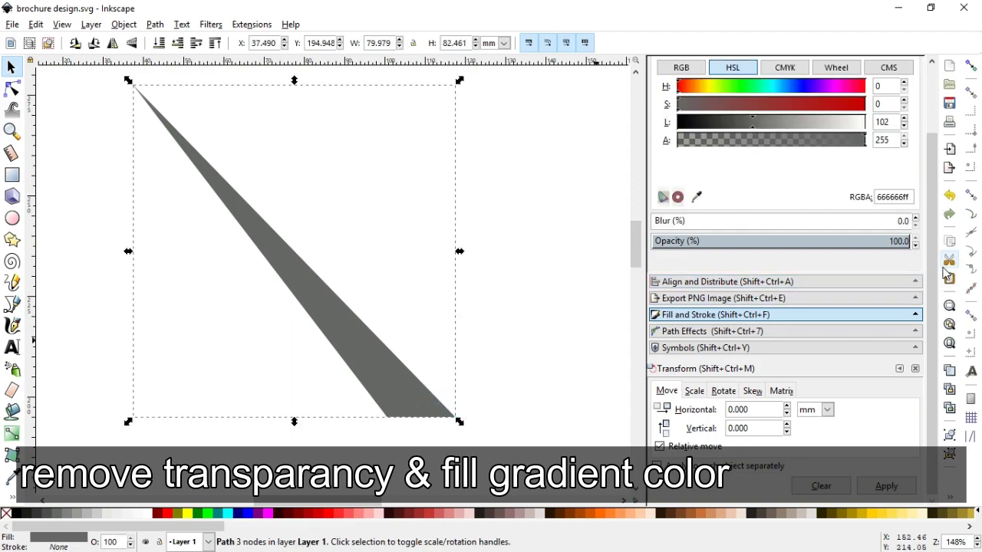
scroll(934, 268, "up", 3)
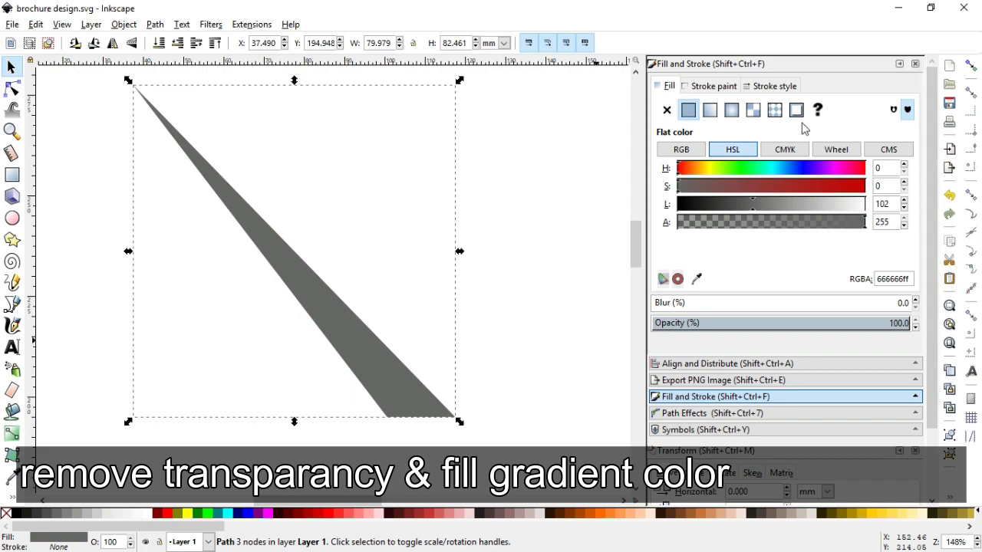
left_click(710, 111)
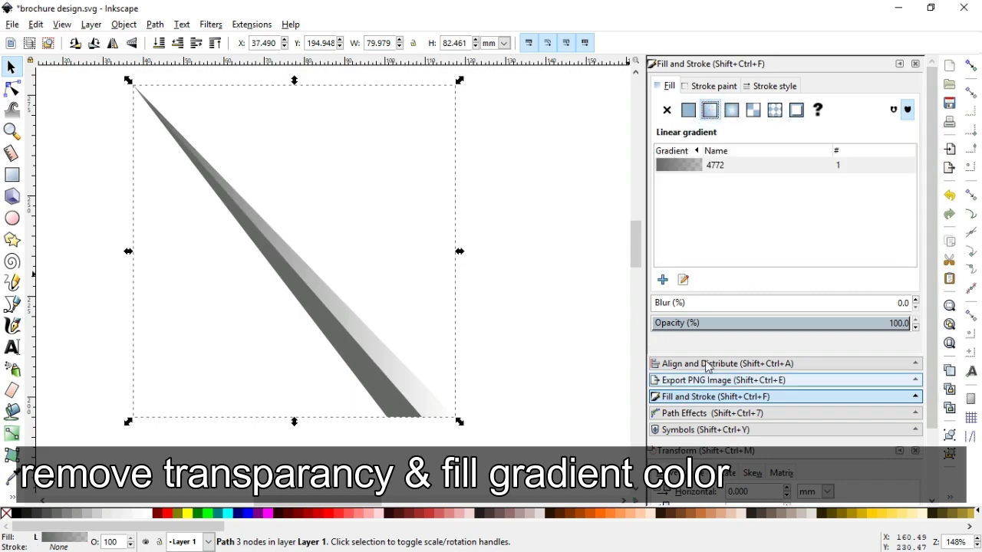
left_click(683, 279)
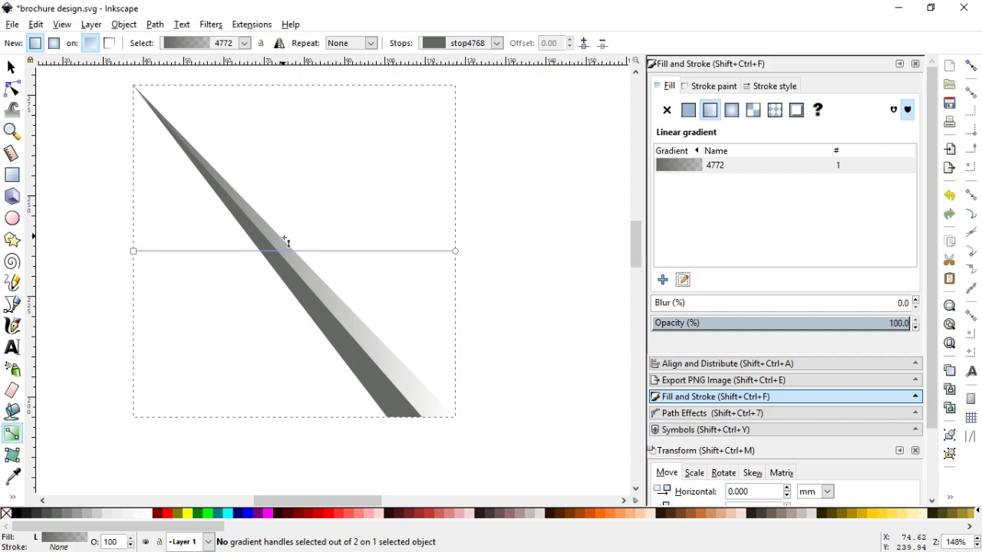
left_click_drag(133, 250, 181, 117)
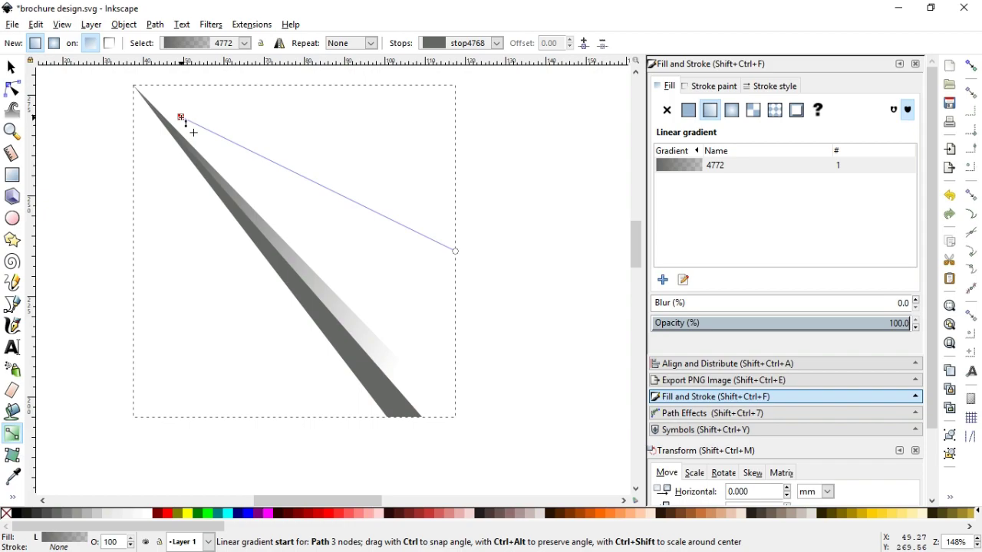
left_click(185, 121)
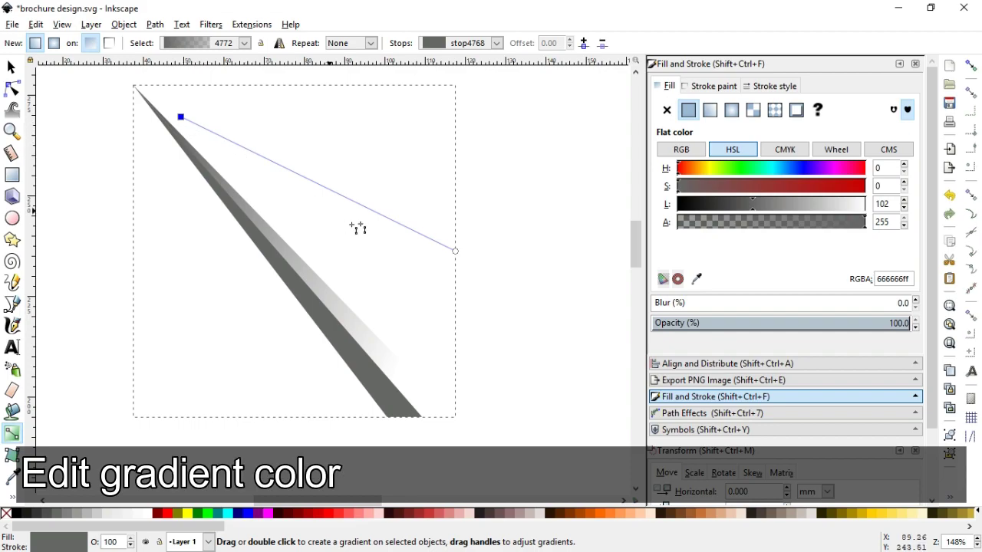
left_click_drag(446, 250, 448, 409)
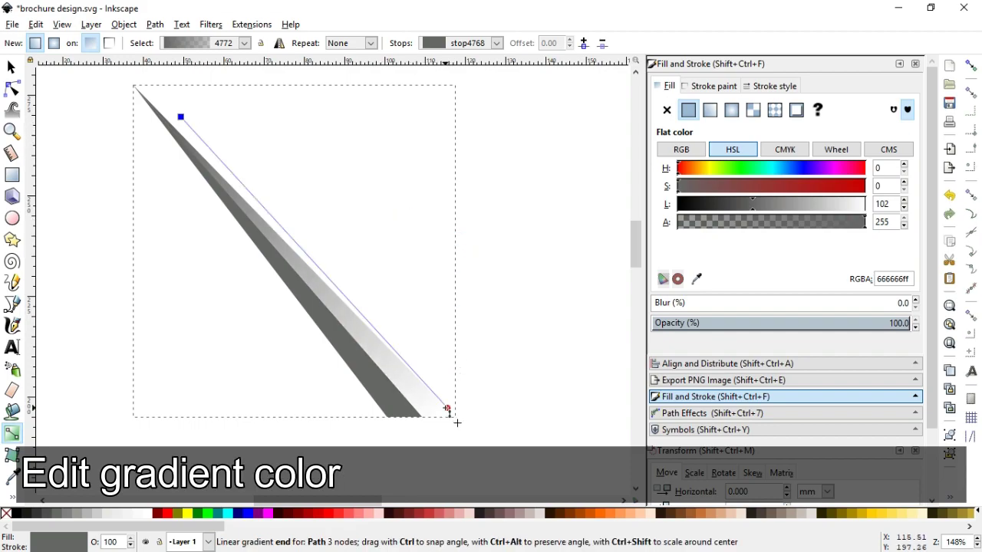
left_click(448, 409)
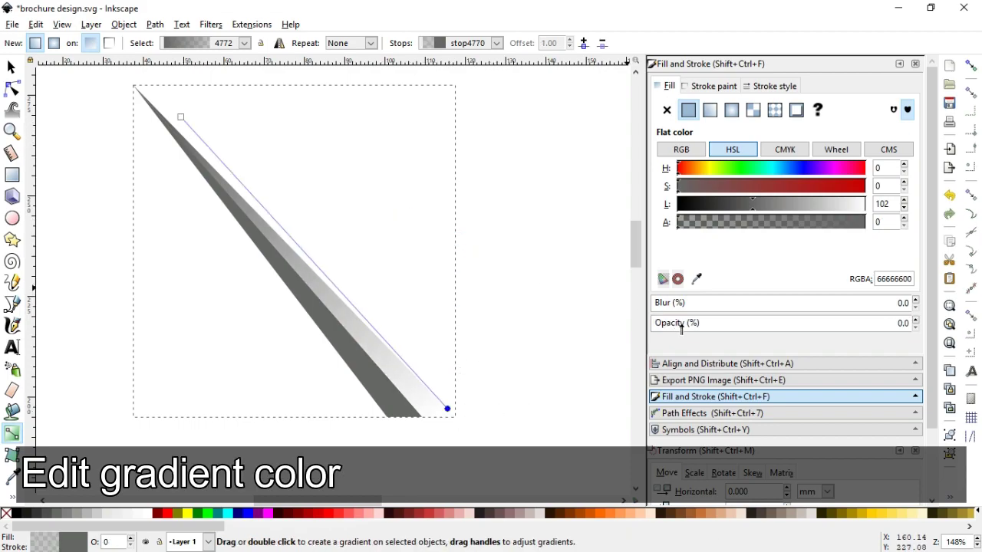
left_click_drag(681, 324, 978, 340)
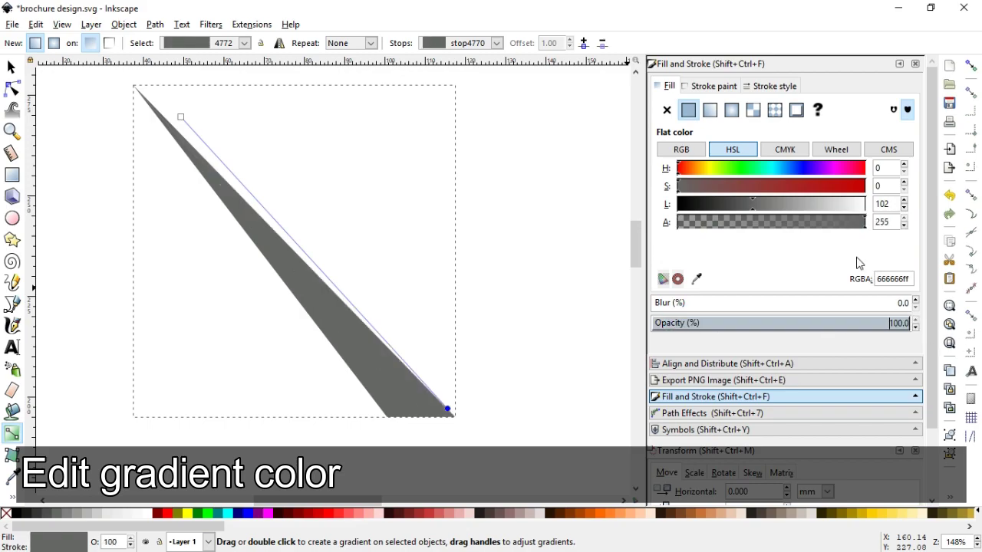
left_click_drag(821, 205, 869, 206)
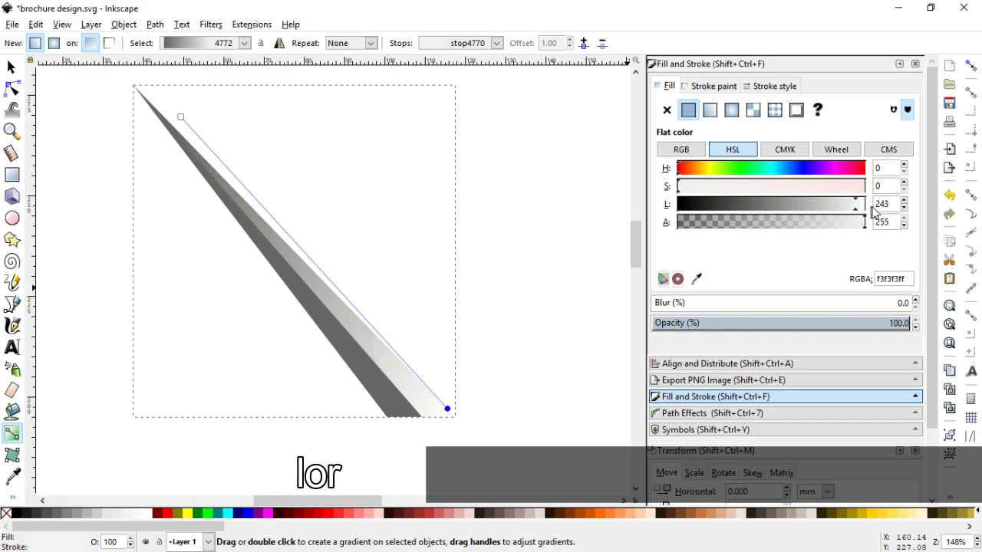
Step: Lighten the gradient's start stop, make the end stop near-white, then select the dark sliver
left_click(182, 117)
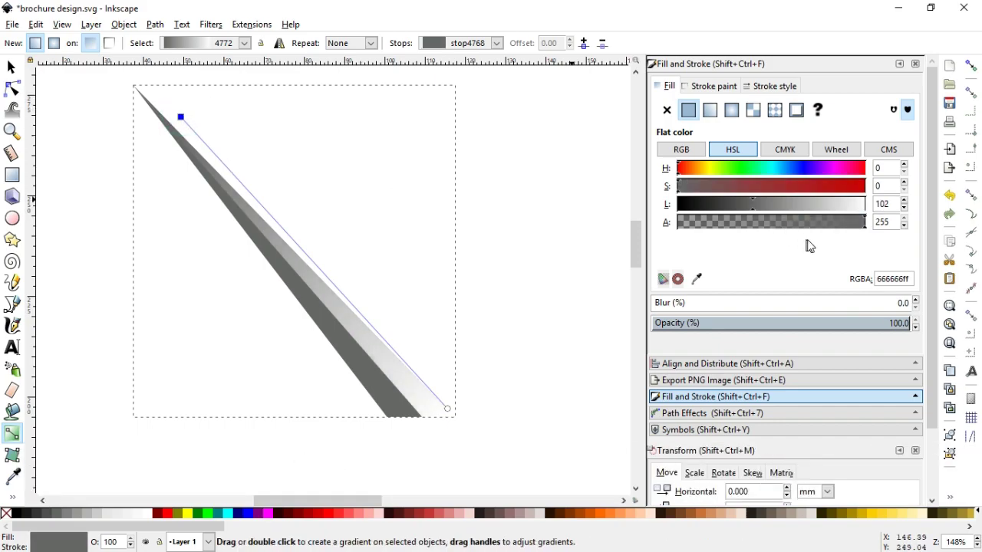
left_click(817, 205)
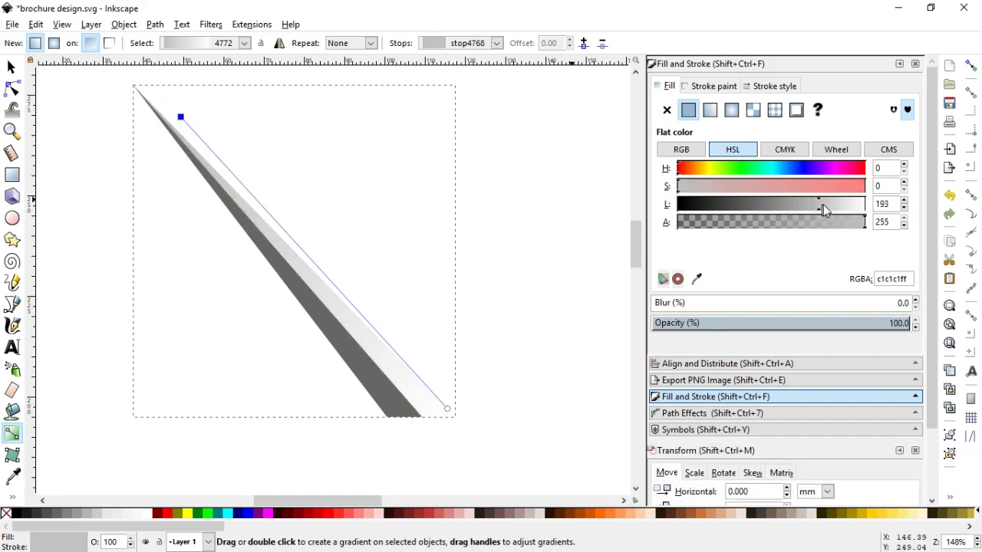
left_click_drag(821, 205, 830, 205)
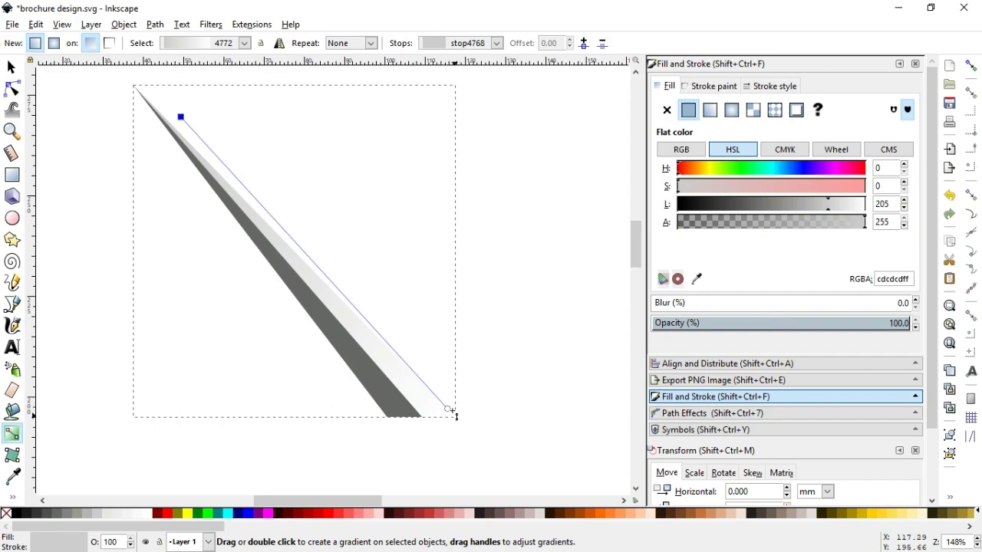
left_click(447, 409)
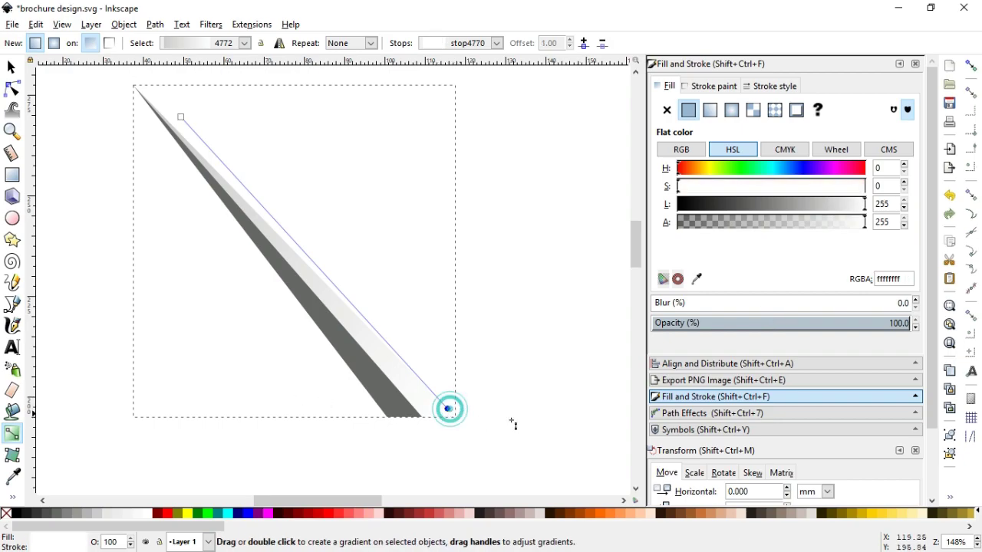
left_click(856, 206)
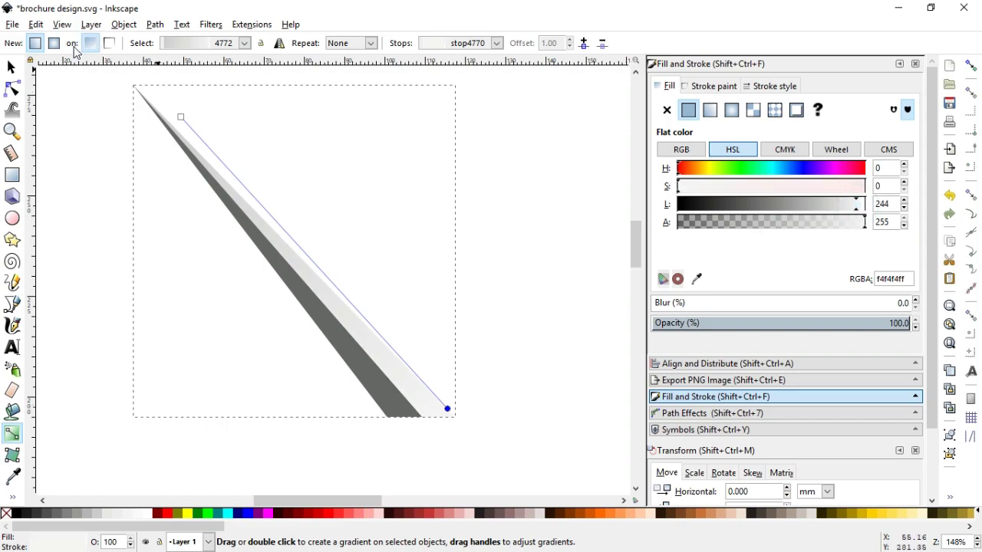
left_click(10, 69)
left_click(107, 196)
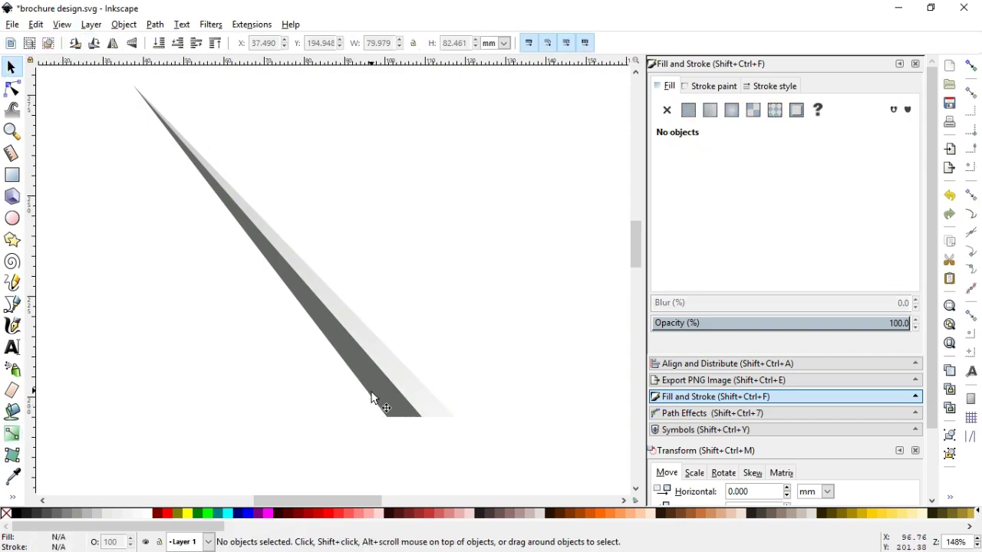
left_click(373, 396)
Step: Give the dark sliver a linear gradient from its tip to past its bottom, with an opaque near-black end
left_click(711, 111)
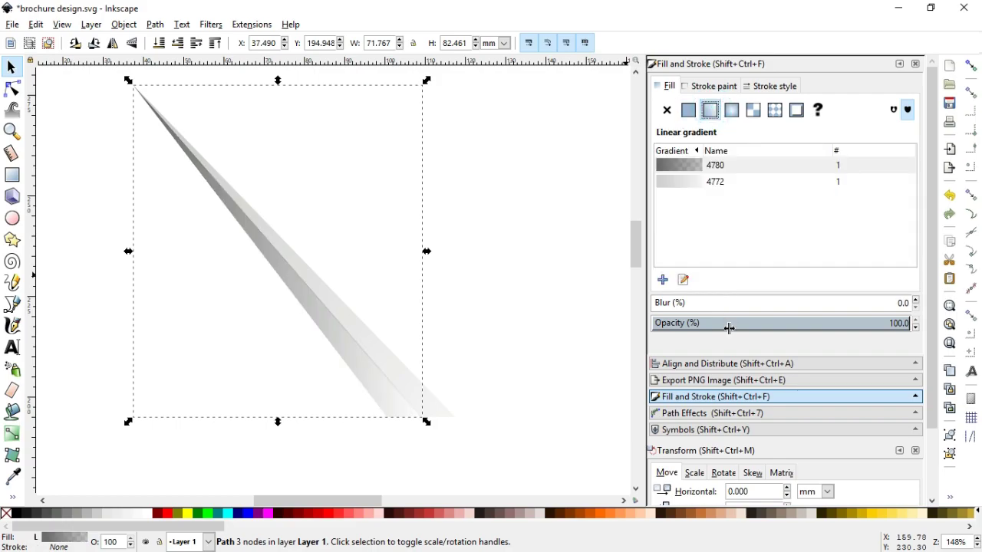
left_click(684, 279)
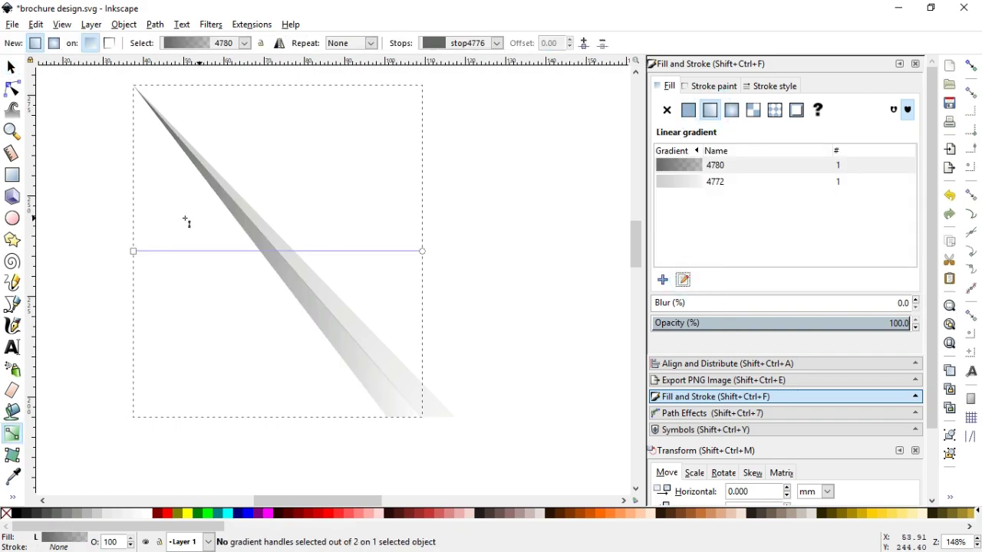
left_click(134, 252)
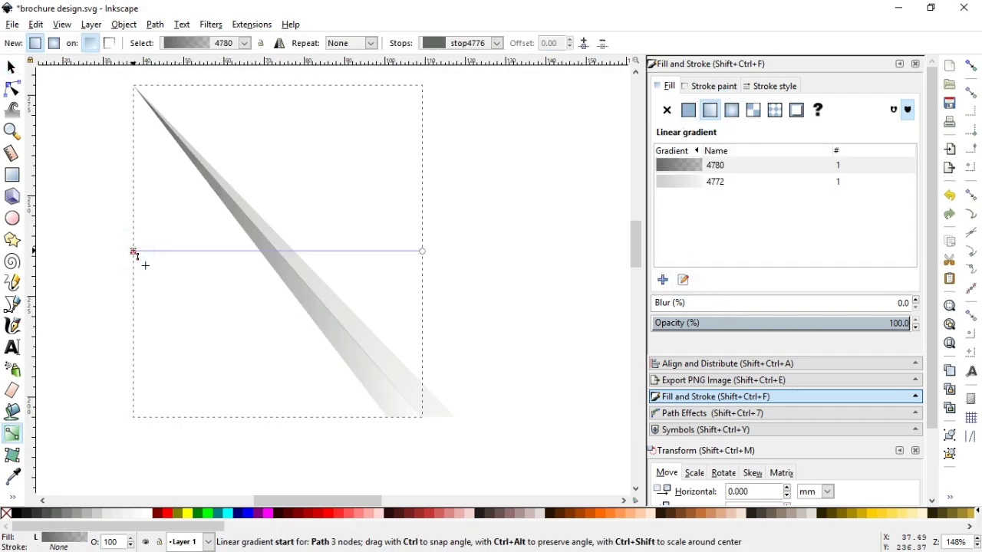
left_click_drag(119, 159, 128, 108)
left_click(422, 251)
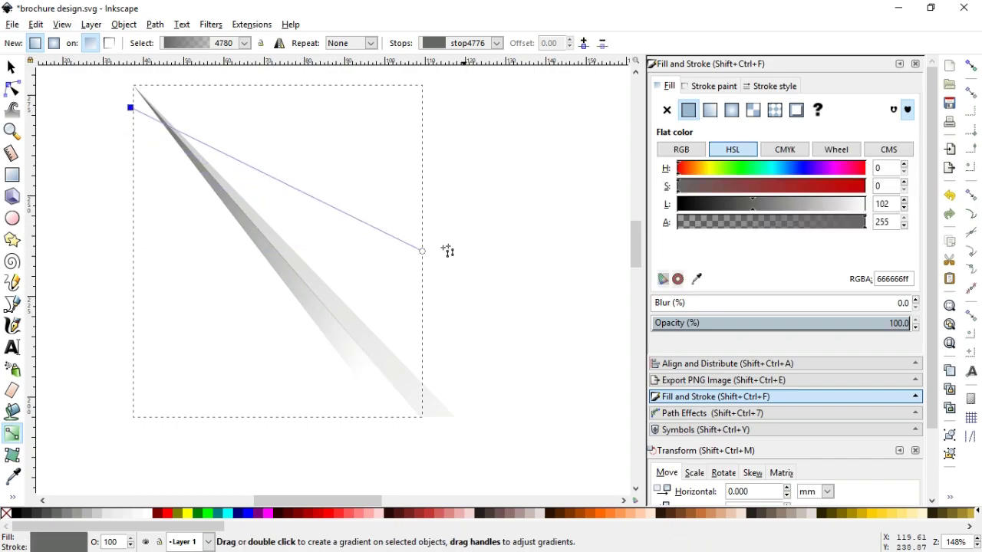
left_click_drag(423, 253, 407, 432)
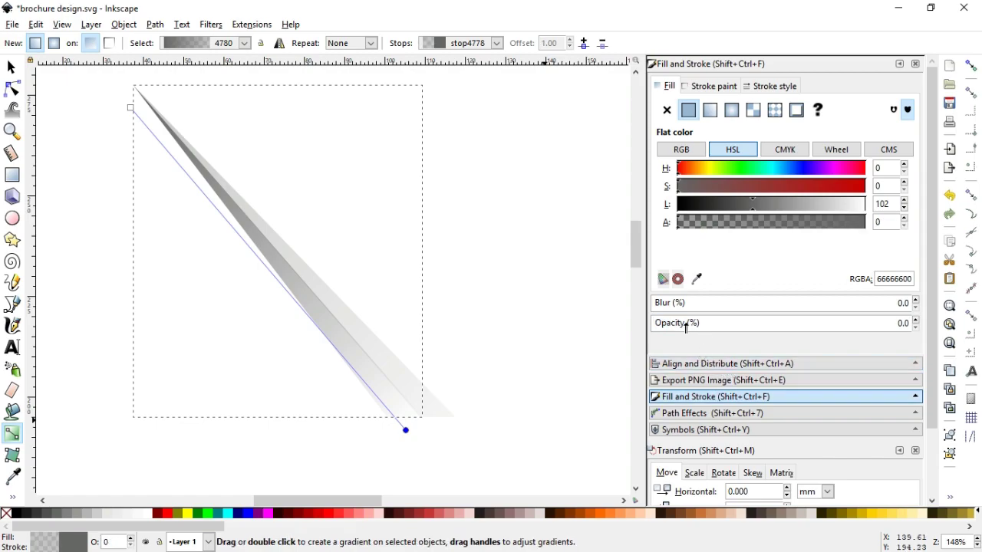
left_click_drag(682, 322, 917, 323)
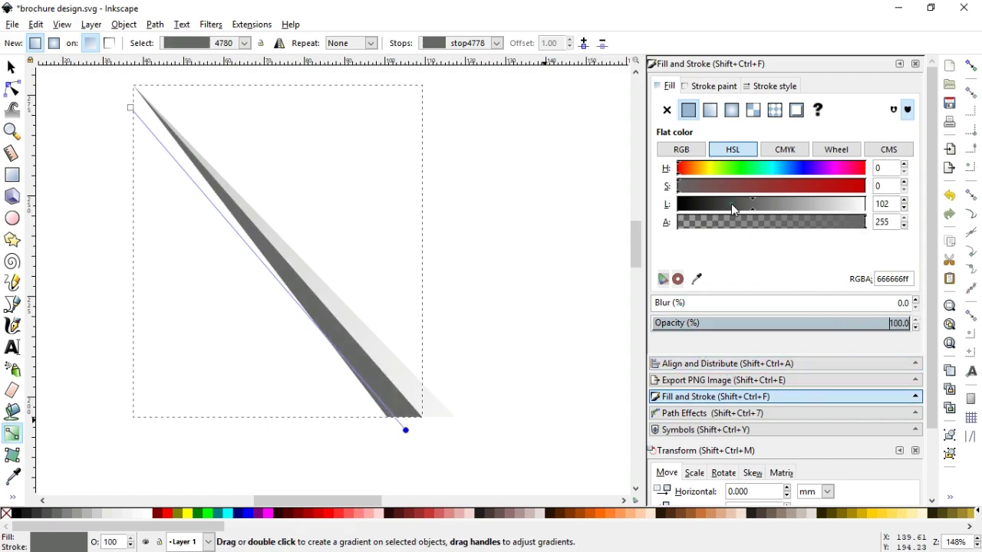
left_click_drag(733, 207, 713, 212)
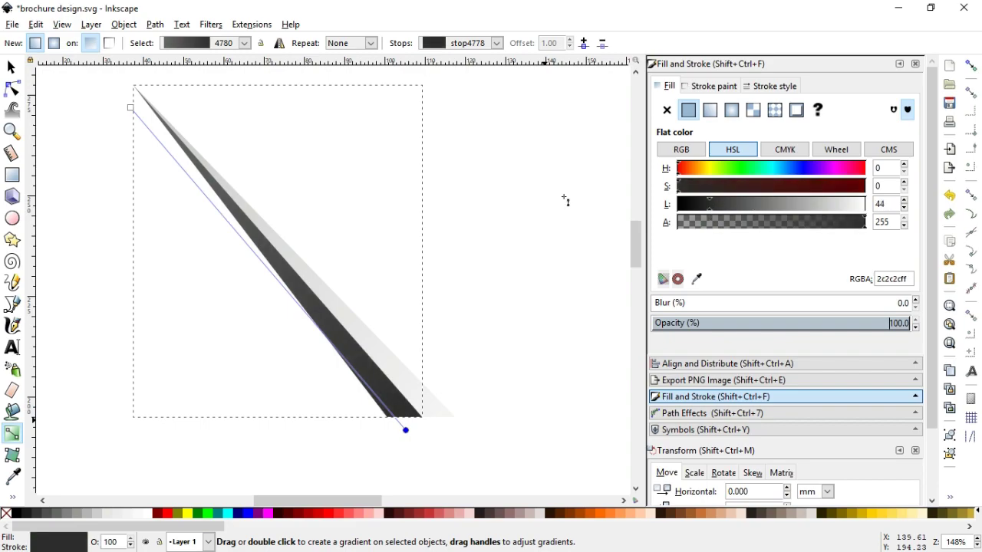
Step: Set the other gradient stop to pure white (L 255), undoing an accidental flat white fill
left_click(236, 232)
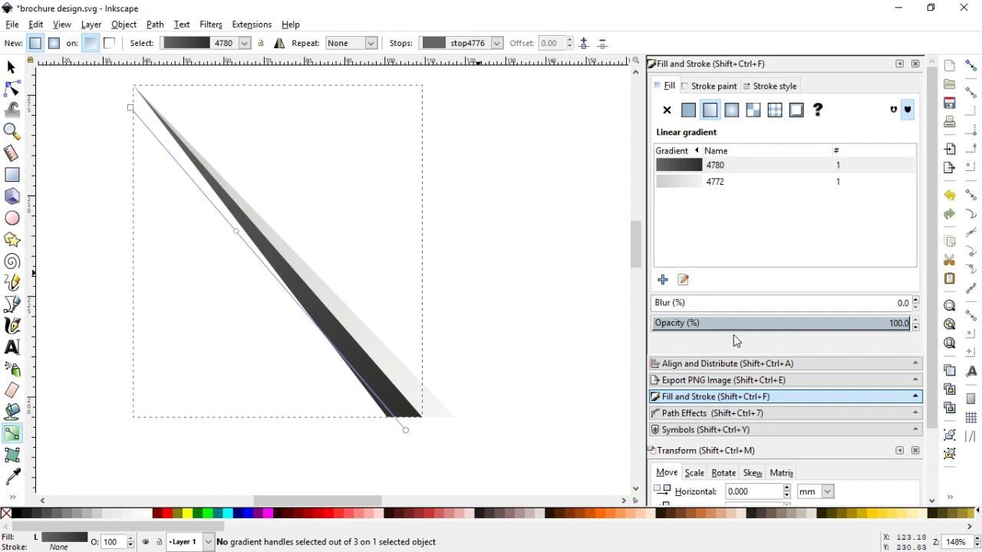
left_click(152, 512)
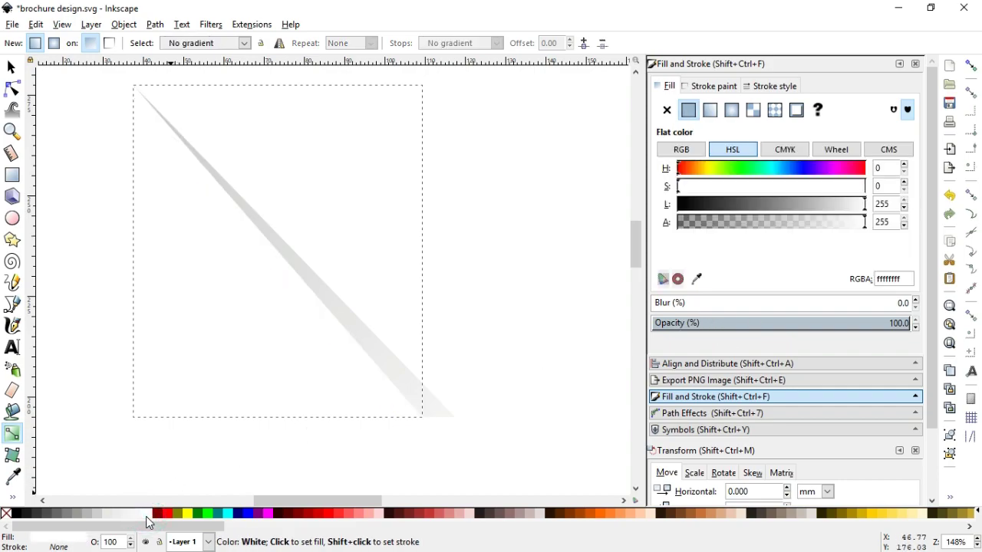
key("ctrl+z")
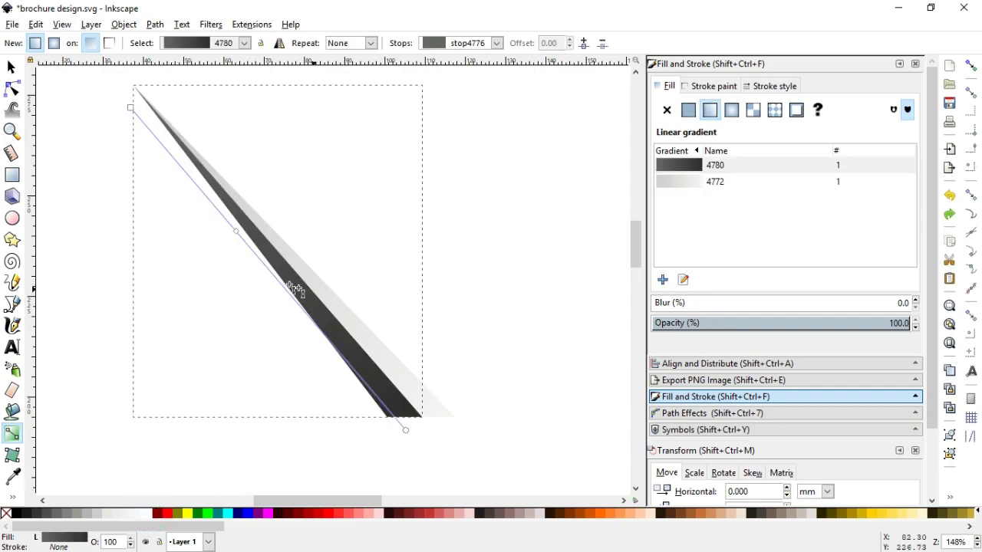
left_click(236, 231)
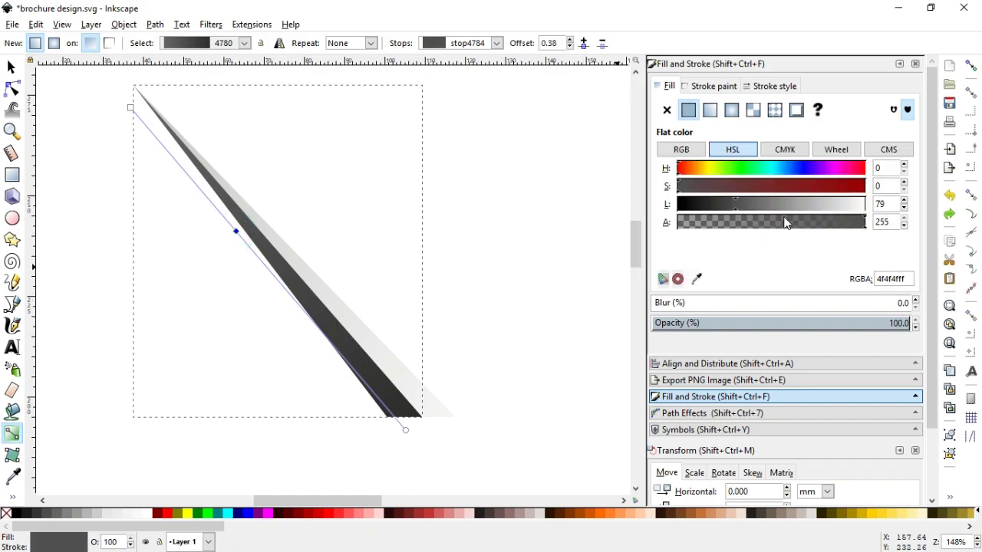
left_click_drag(790, 207, 924, 219)
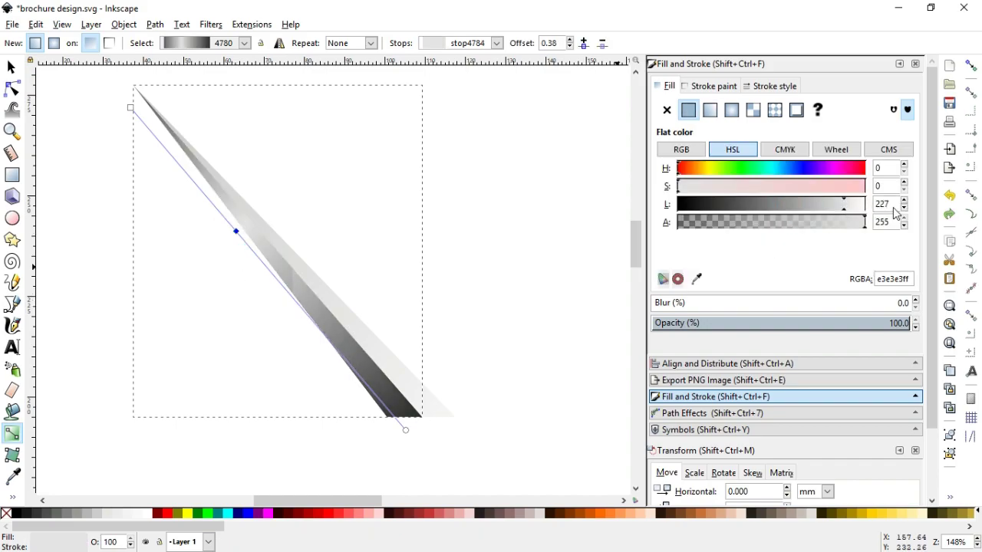
left_click(11, 67)
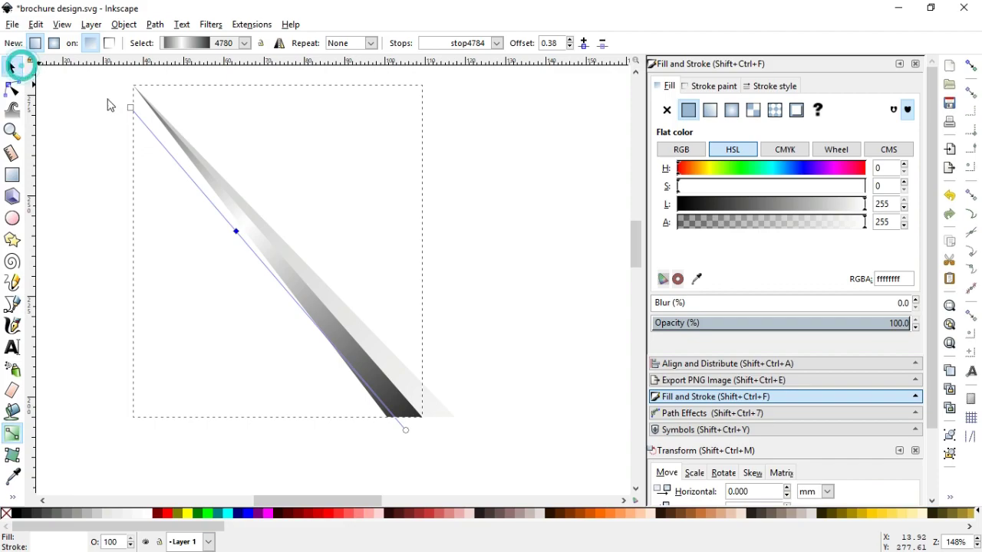
left_click(495, 306)
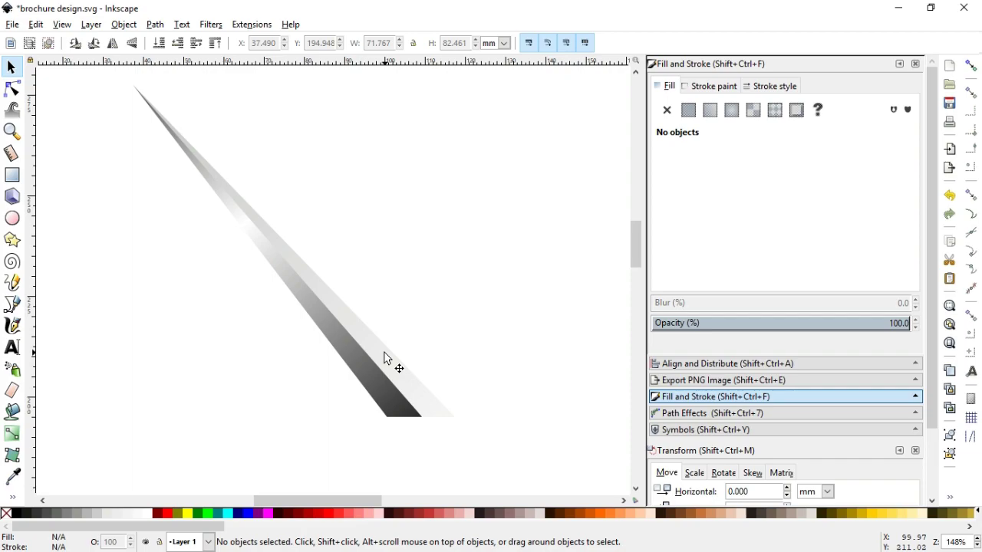
Step: Add a mid-grey #868686 stop to the gradient, nudge the dark end outward, and zoom out
left_click(393, 409)
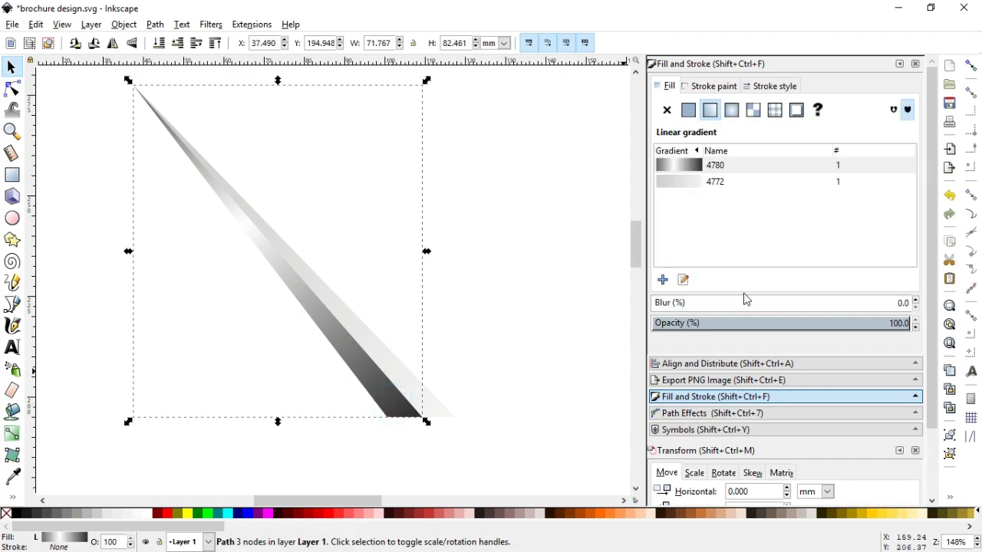
left_click(680, 278)
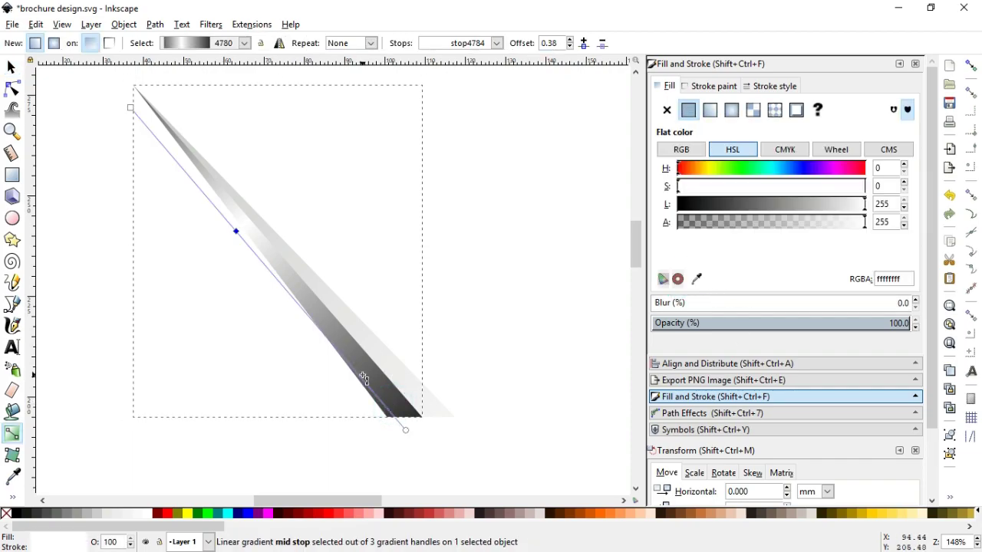
double_click(332, 346)
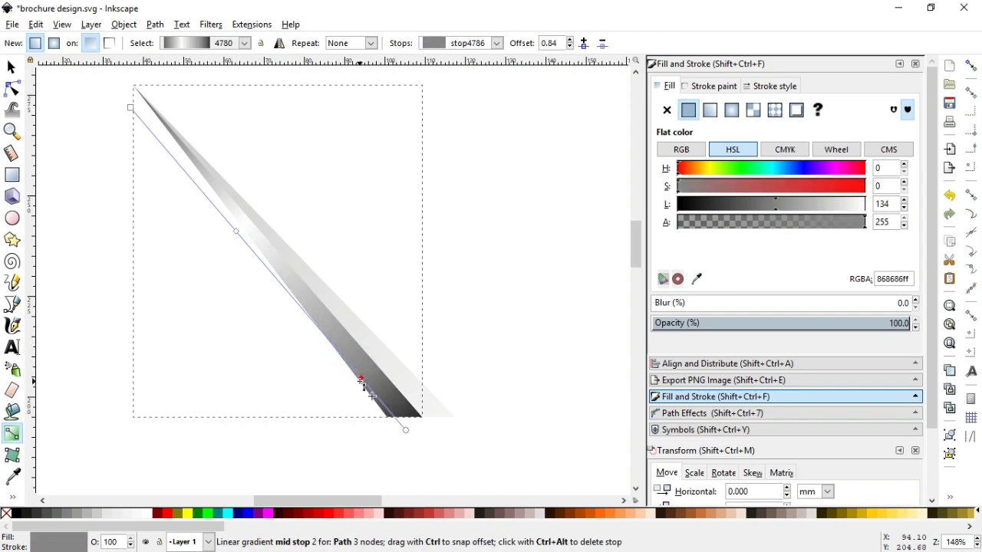
left_click_drag(406, 430, 411, 438)
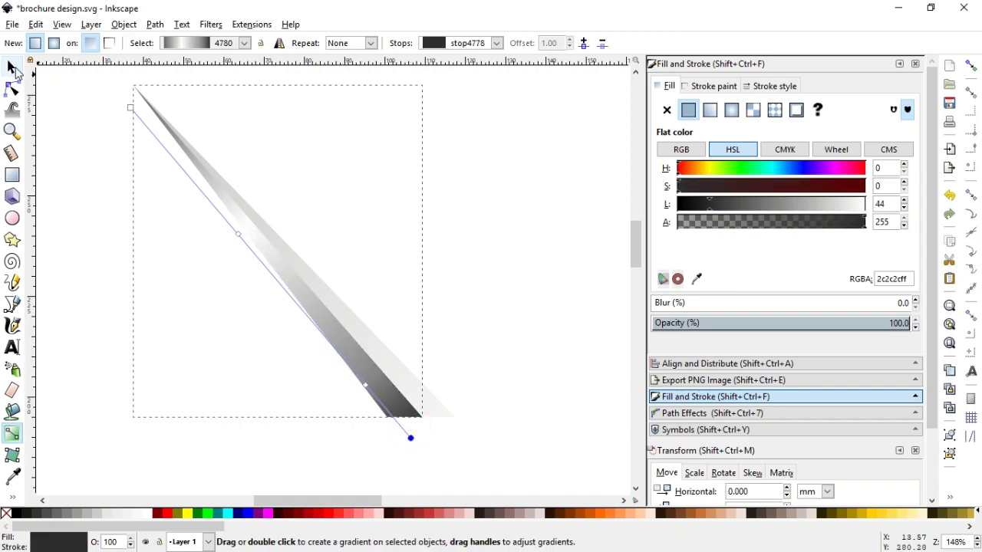
left_click(13, 67)
left_click(478, 288)
key("minus")
key("minus")
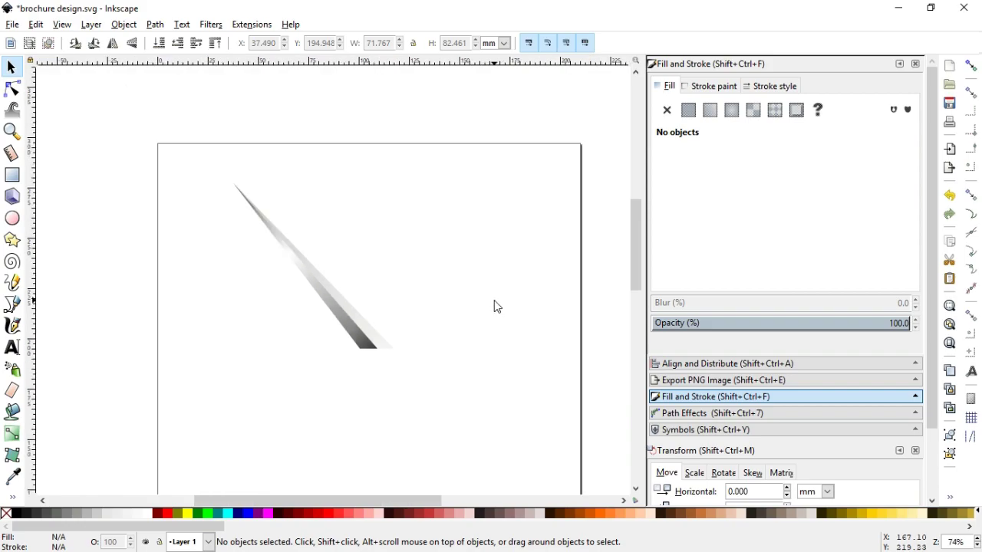
Step: Duplicate both slivers, flip the copy vertically, snap it below the originals into a chevron, and save
key("ctrl+s")
left_click_drag(187, 158, 453, 417)
key("ctrl+d")
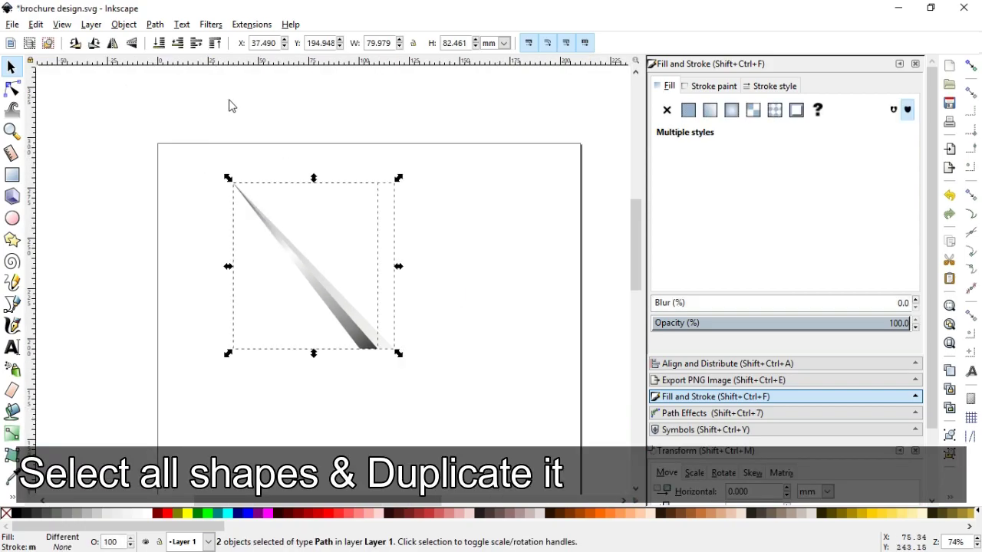
left_click(131, 42)
mouse_move(361, 204)
left_mouse_down()
mouse_move(356, 377)
mouse_move(373, 372)
left_mouse_up()
left_click(971, 67)
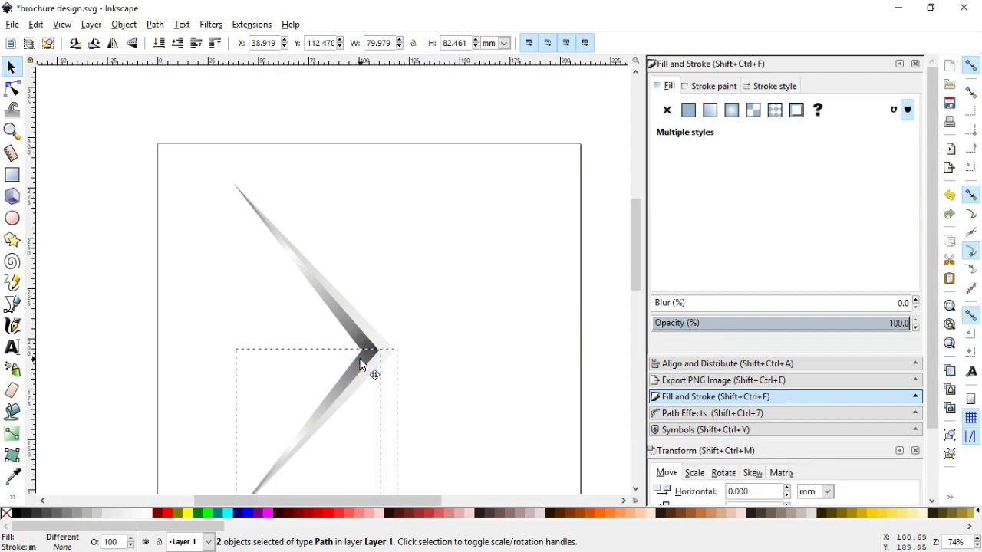
left_click(430, 270)
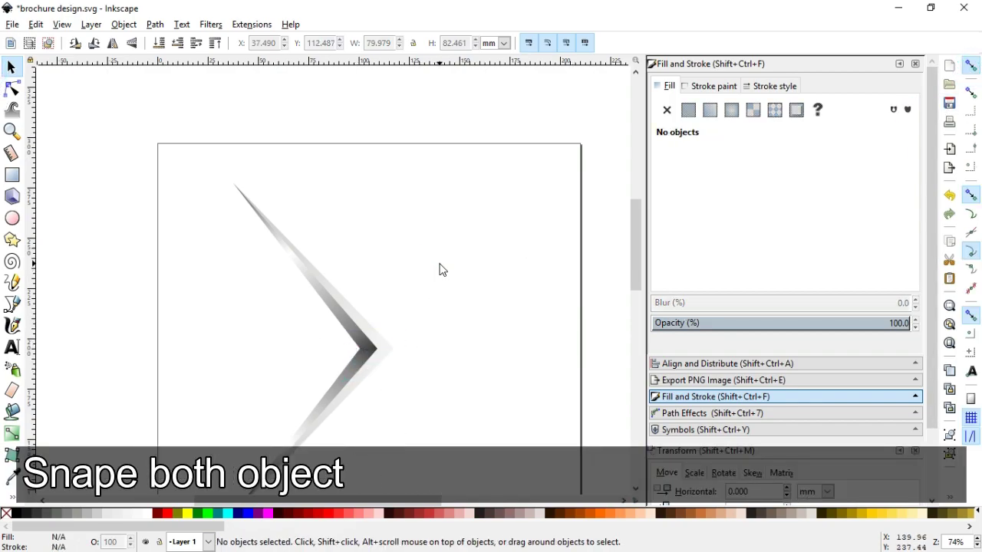
key("minus")
left_click(440, 273)
key("ctrl+s")
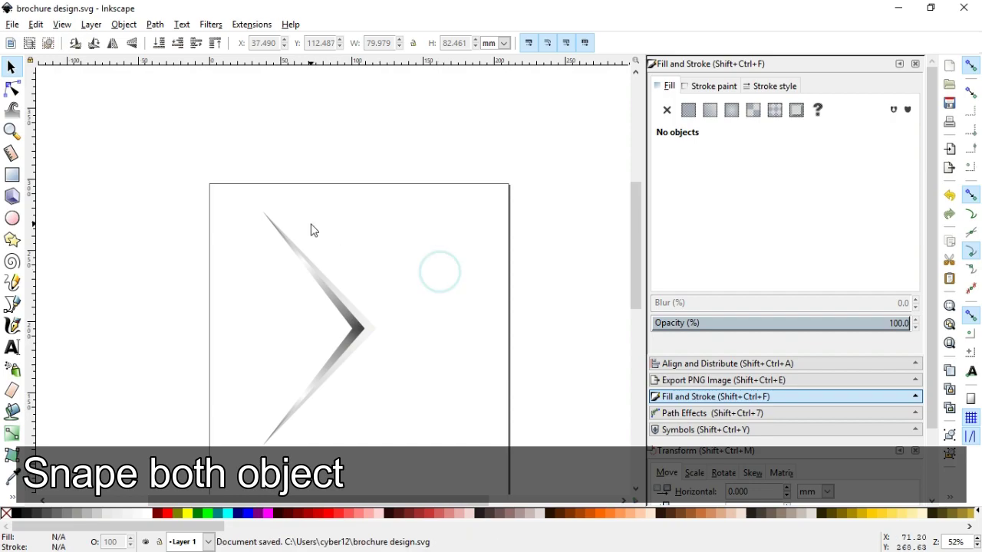
Step: Select the four chevron slivers, duplicate them in place, and Union the copies into one path
left_click_drag(417, 466, 414, 459)
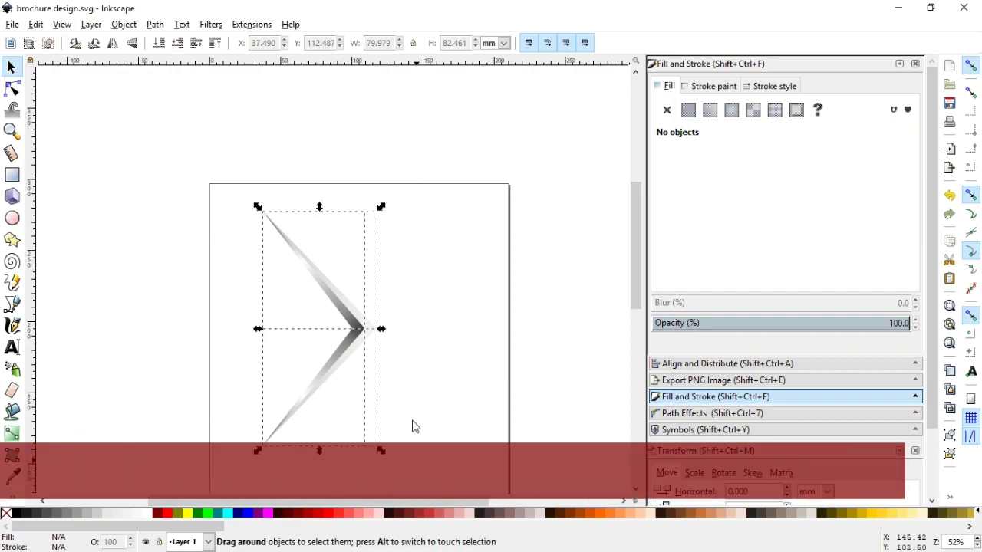
left_click_drag(362, 350, 384, 318)
right_click(381, 319)
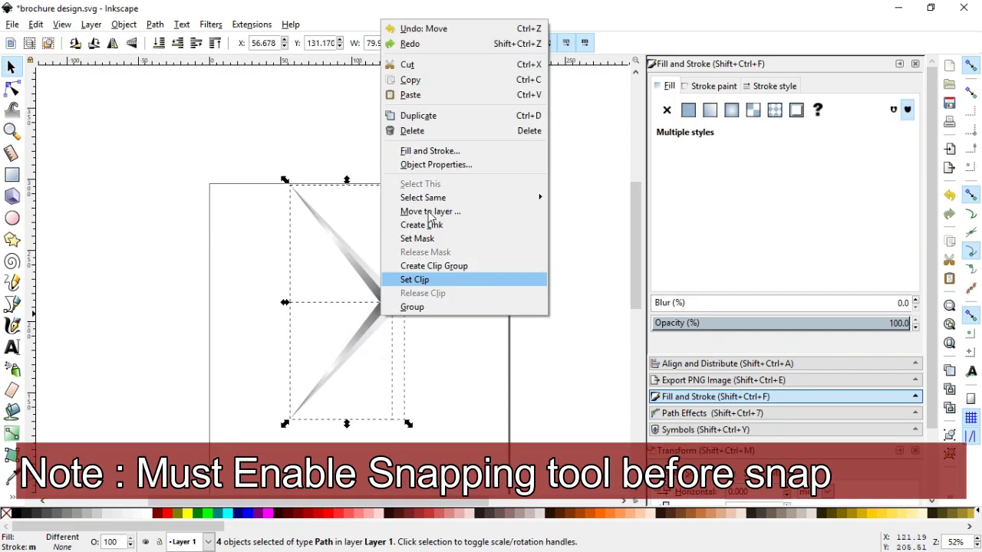
left_click(414, 123)
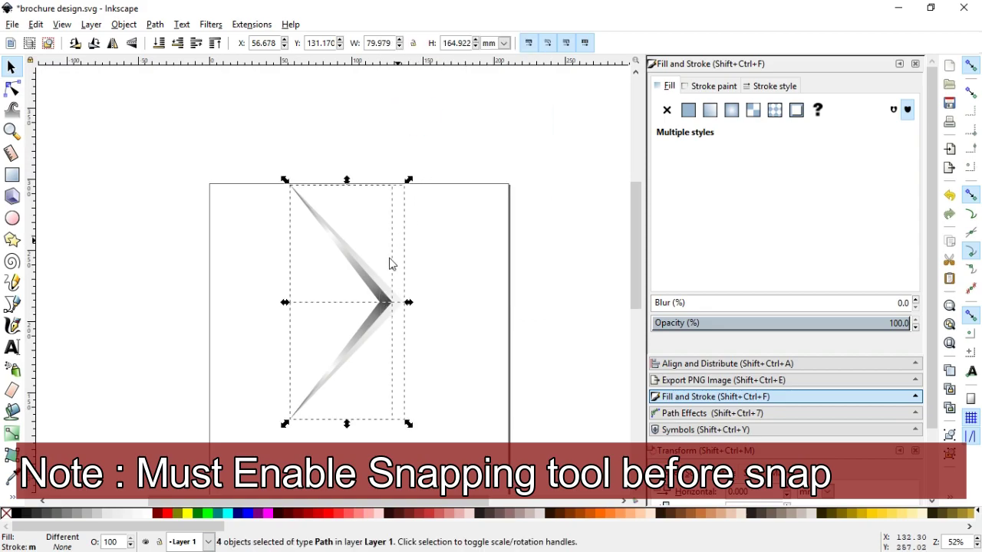
left_click(155, 25)
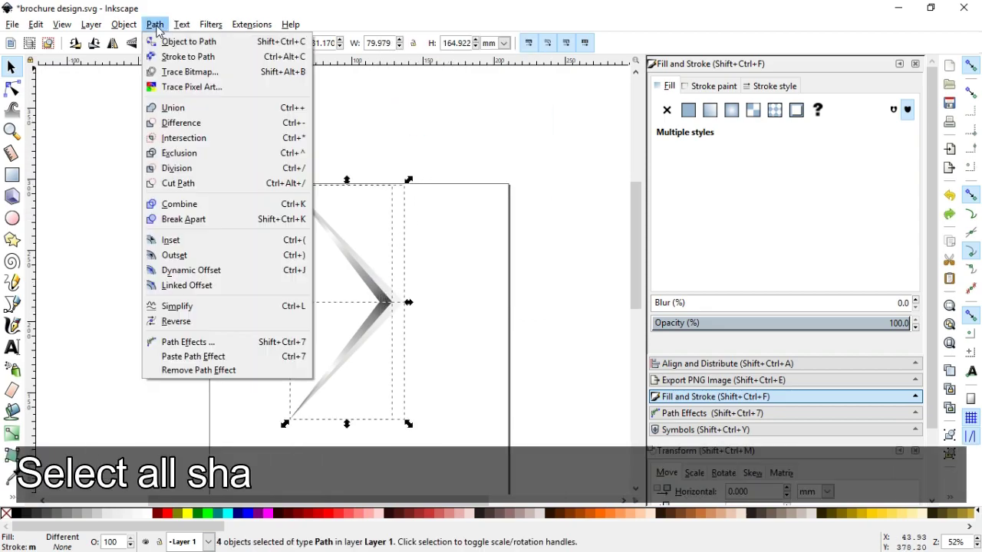
left_click(170, 109)
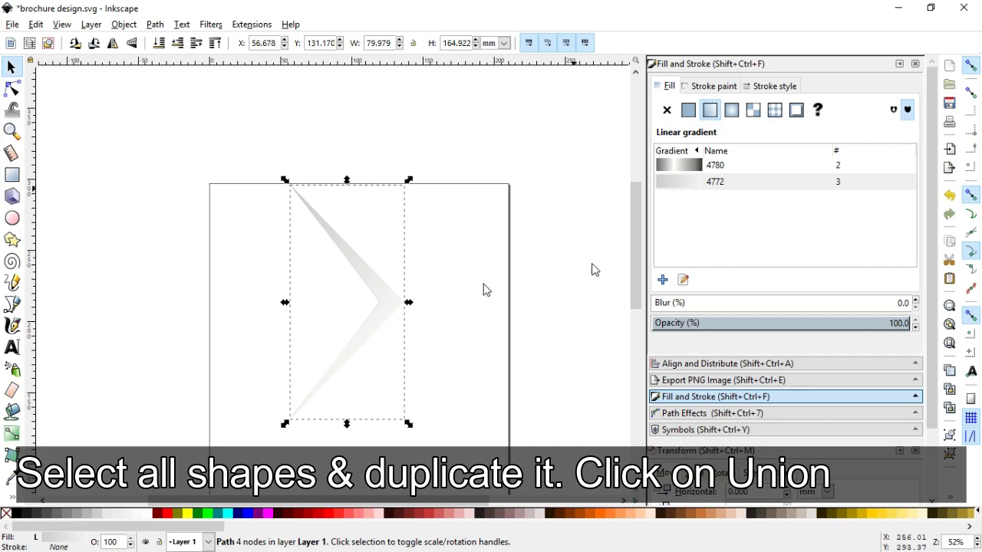
Step: Fill the merged chevron #333333, lower it to the bottom, and give it a 1.9 blur
left_click(36, 515)
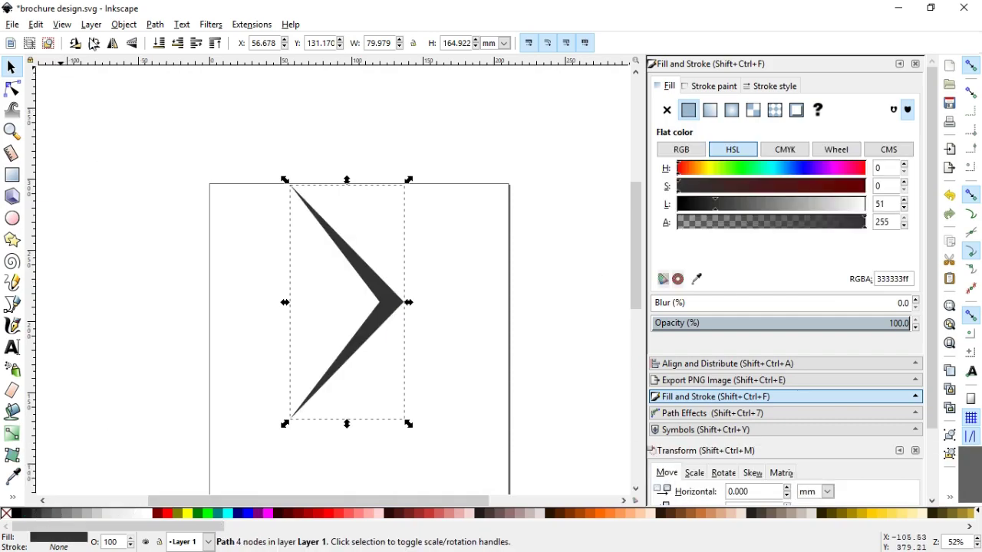
left_click(123, 25)
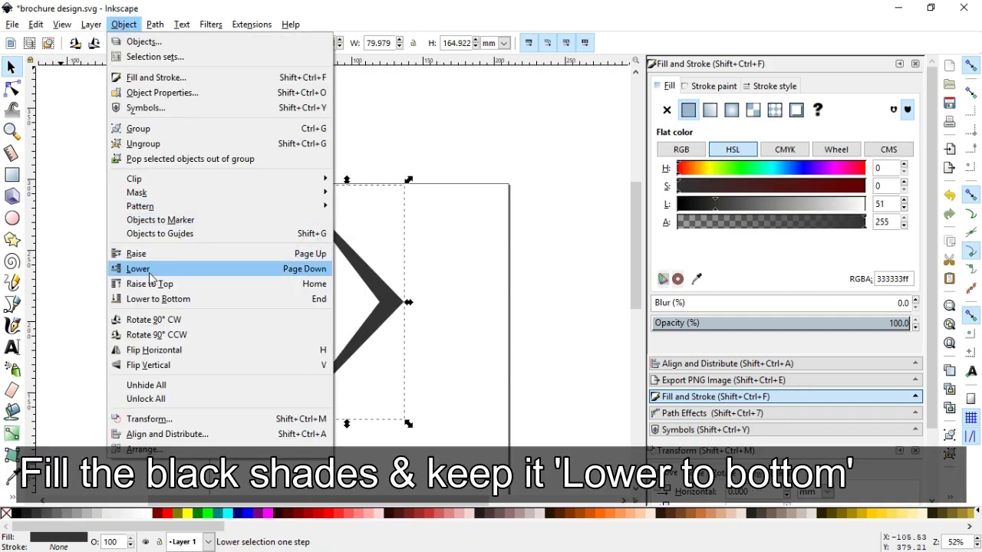
left_click(158, 298)
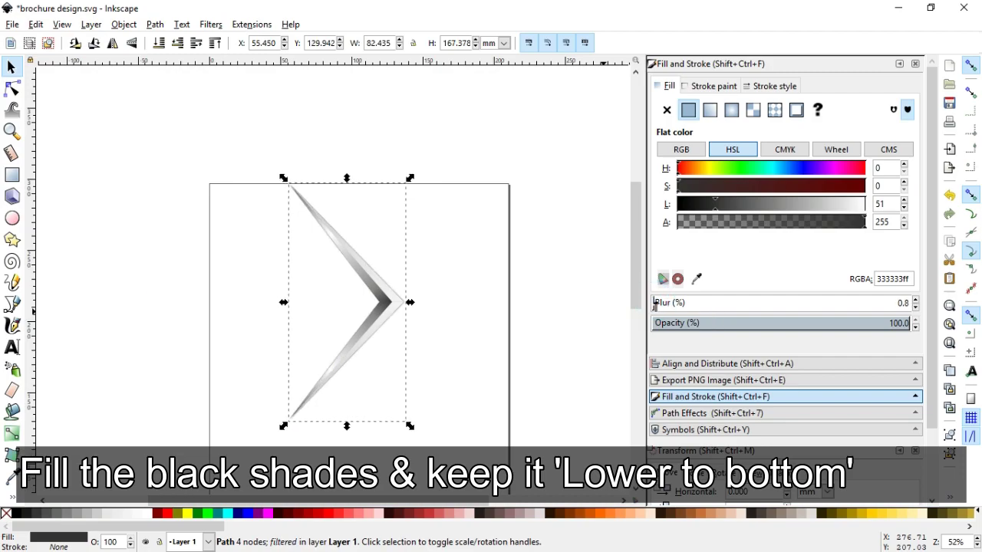
left_click(658, 303)
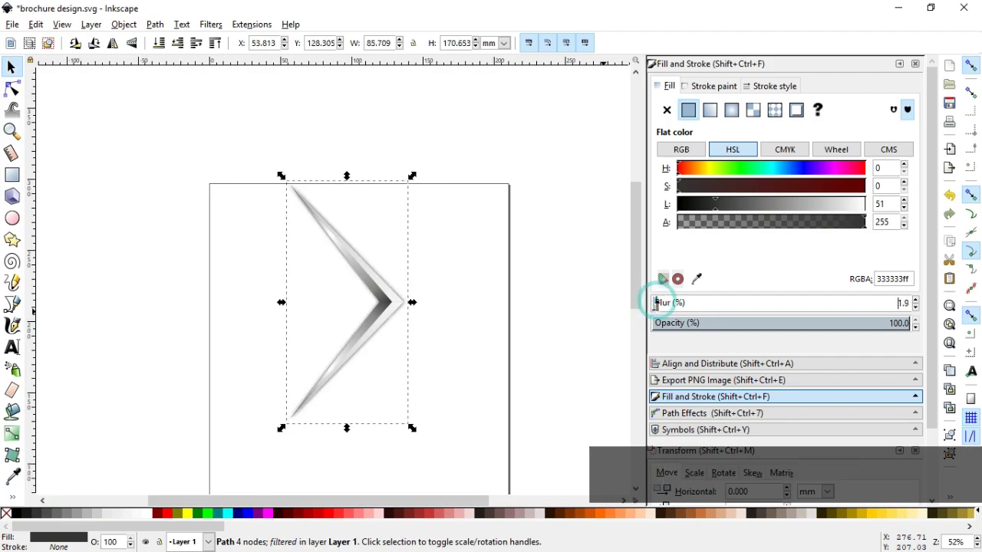
left_click(484, 242)
left_click_drag(194, 145, 491, 389)
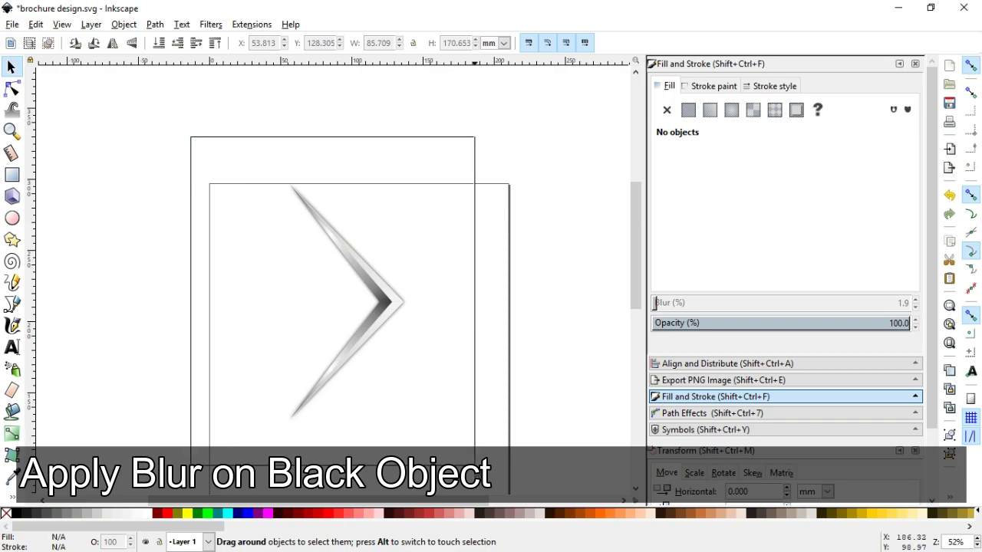
Step: Move the chevron aside, then draw a rectangle and fill it pure black
left_click(480, 371)
left_click_drag(390, 313, 216, 248)
key("r")
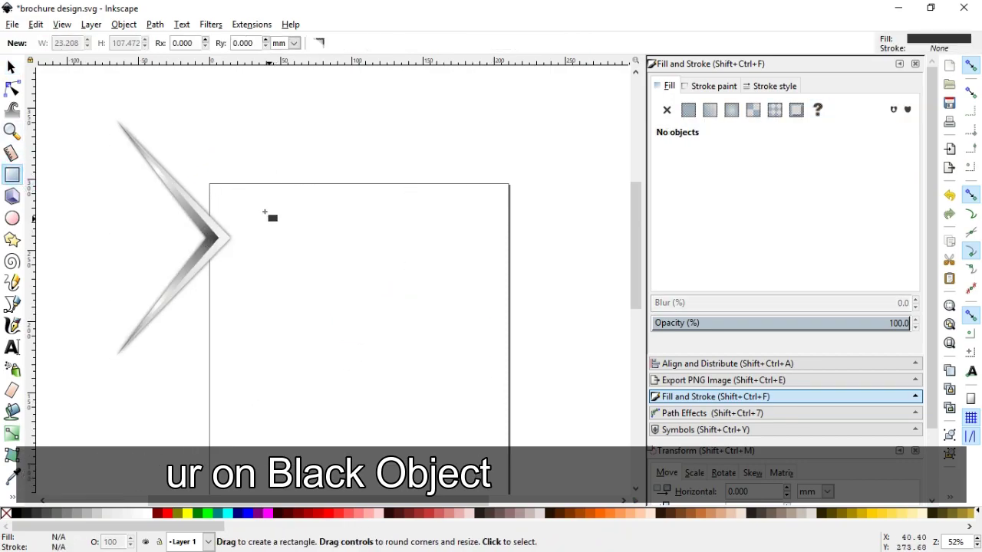
left_click_drag(265, 204, 462, 435)
left_click(11, 67)
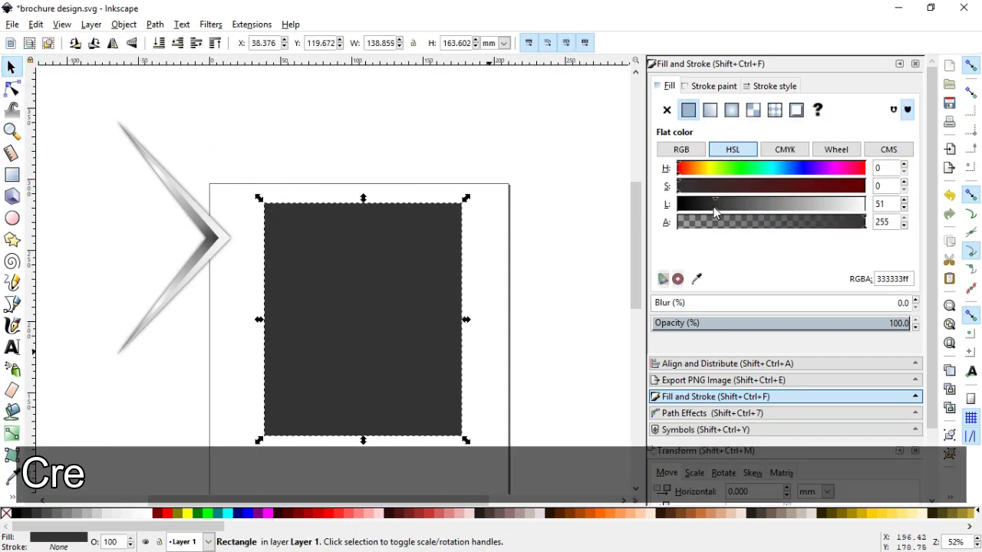
left_click_drag(713, 205, 652, 207)
Step: Stretch the black rectangle taller and place the chevron on its top-left corner
key("minus")
key("minus")
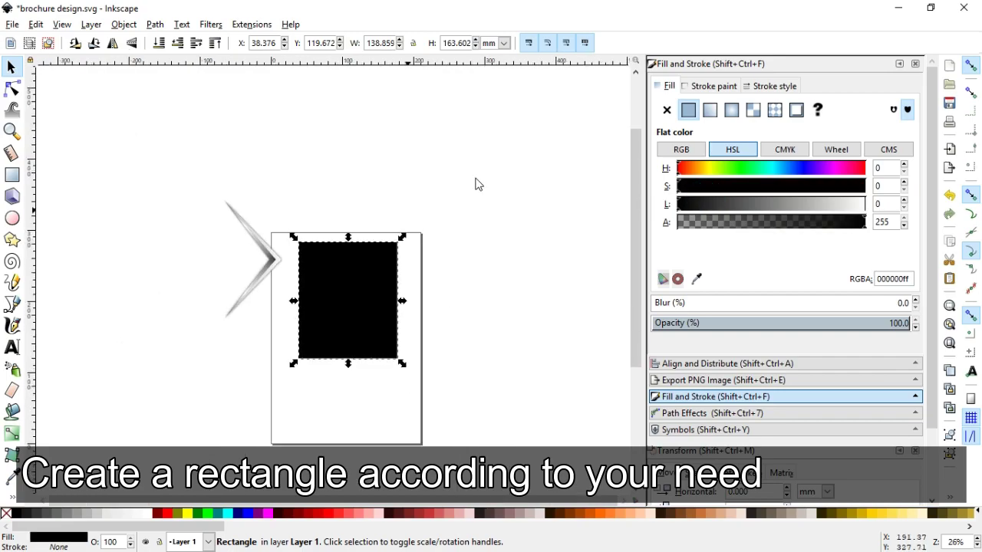
left_click_drag(347, 361, 348, 410)
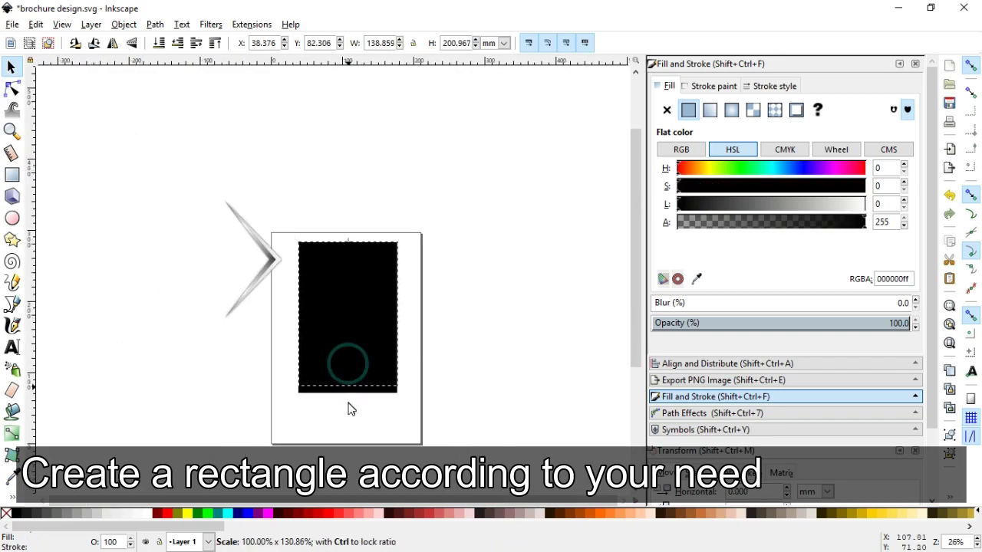
left_click(456, 311)
mouse_move(267, 274)
left_mouse_down()
mouse_move(333, 283)
mouse_move(348, 311)
left_mouse_up()
Step: Raise the chevron above the black rectangle in the stacking order
left_click(124, 23)
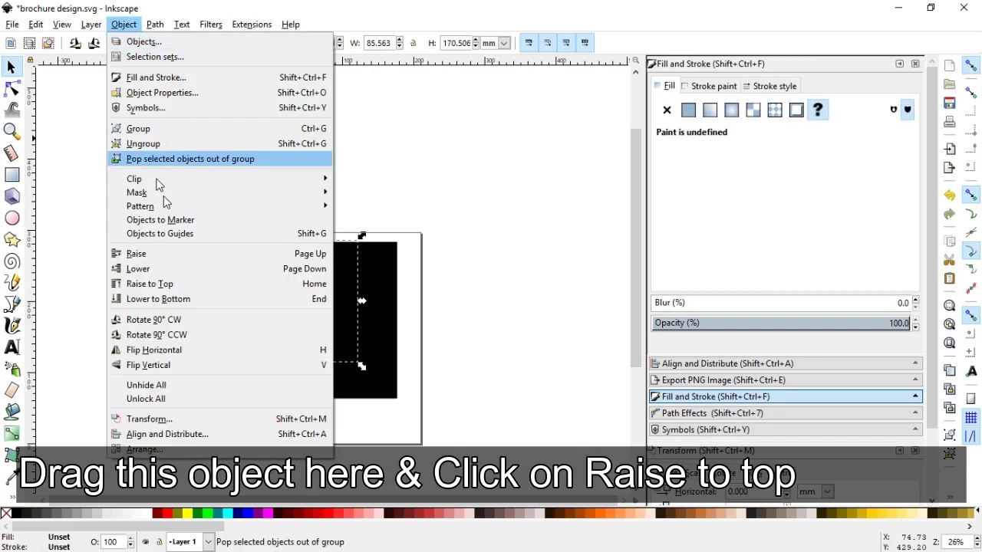
left_click(154, 283)
left_click(450, 297)
Step: Stretch the black rectangle down and to the right to 163.633 × 239.974 mm
left_click(16, 133)
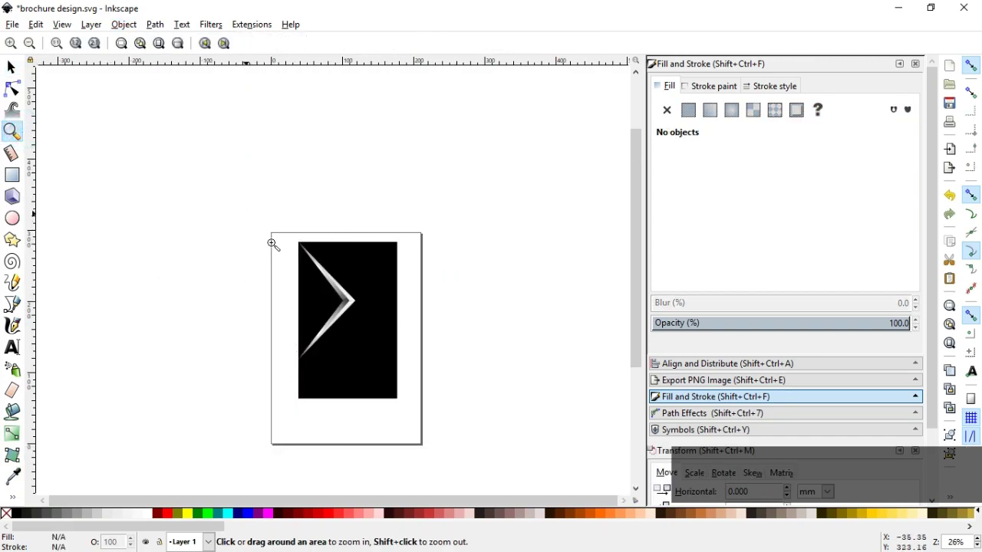
left_click_drag(246, 214, 453, 446)
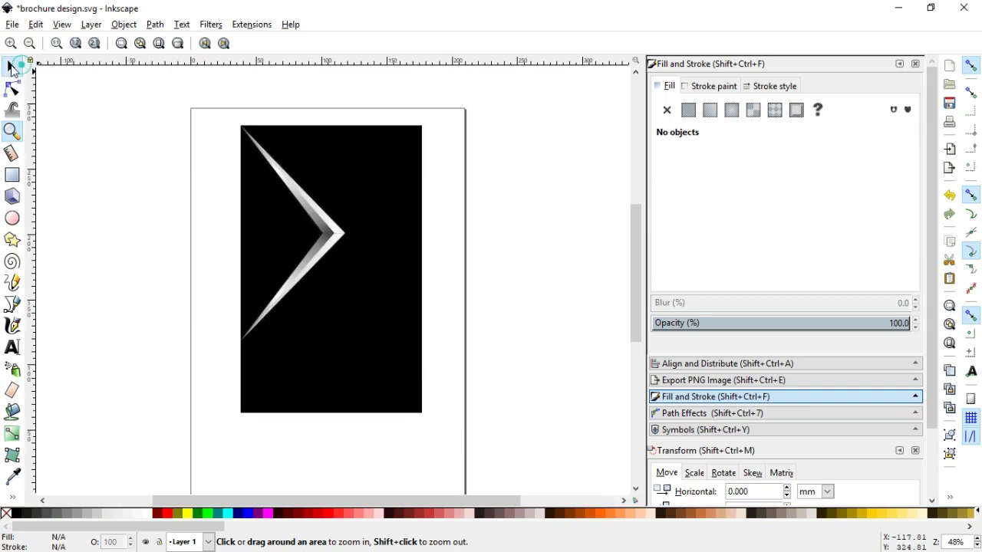
left_click(12, 67)
left_click(339, 408)
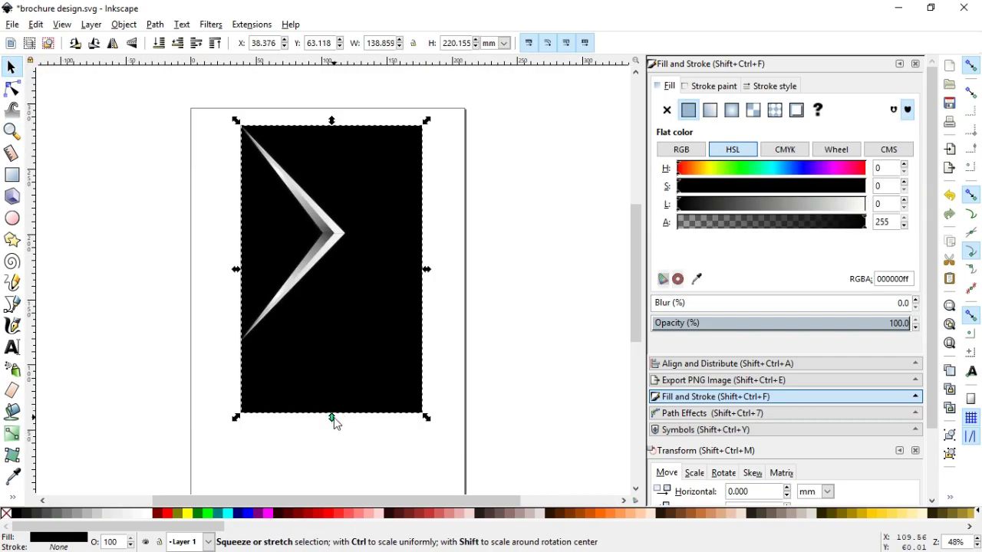
mouse_move(332, 419)
left_mouse_down()
mouse_move(329, 443)
mouse_move(329, 426)
left_mouse_up()
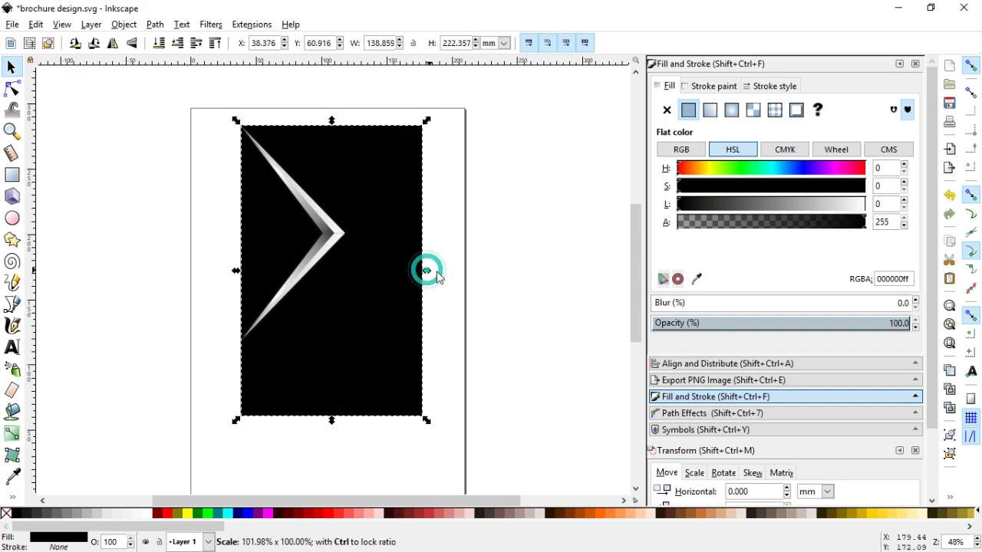
left_click_drag(427, 270, 458, 271)
left_click_drag(358, 420, 347, 443)
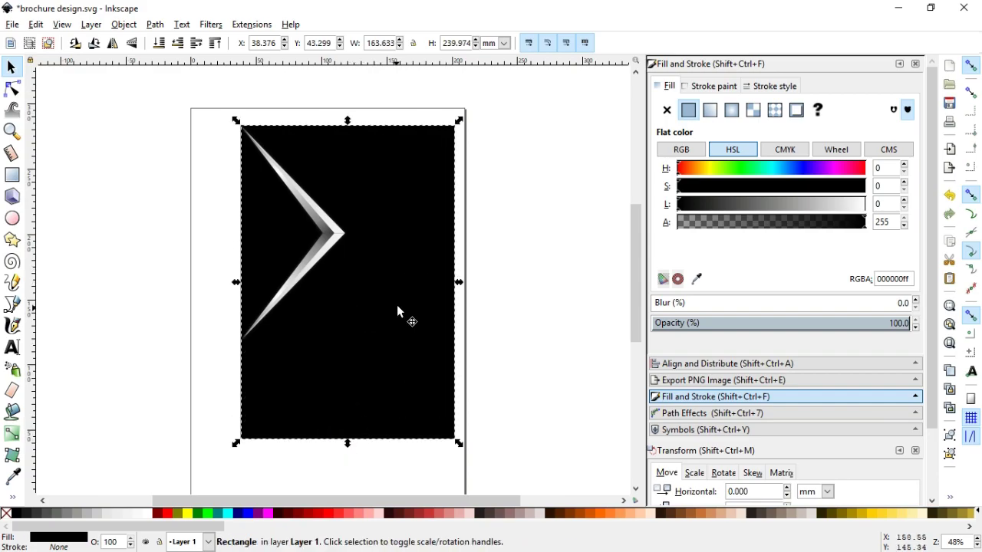
Step: Move the silver chevron group 45.14 mm to the right
left_click(494, 299)
left_click(330, 247)
left_click_drag(332, 249, 387, 250)
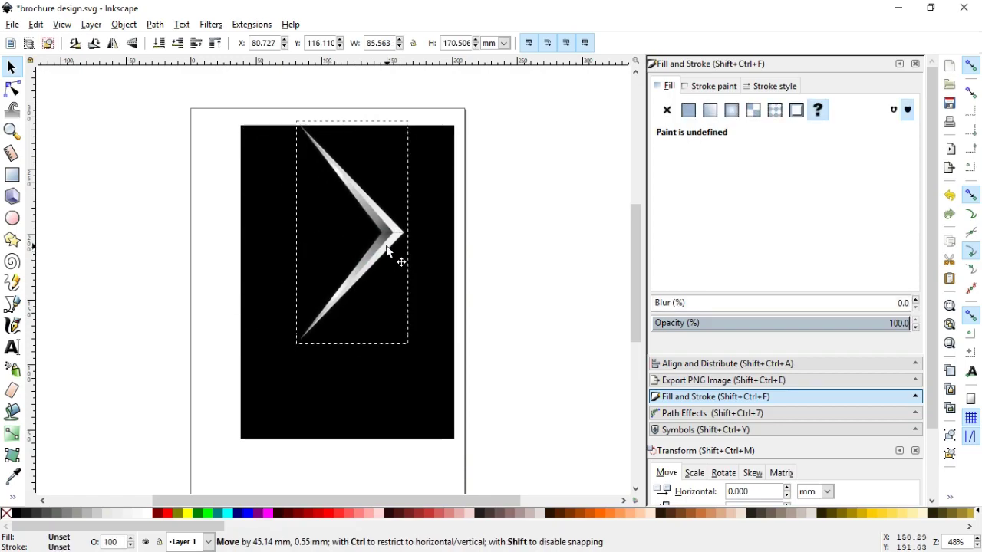
Step: Scale the chevron paths to 103.848 × 149.925 mm and place them at the rectangle's upper-left
left_click_drag(387, 249, 385, 237)
left_click(473, 307)
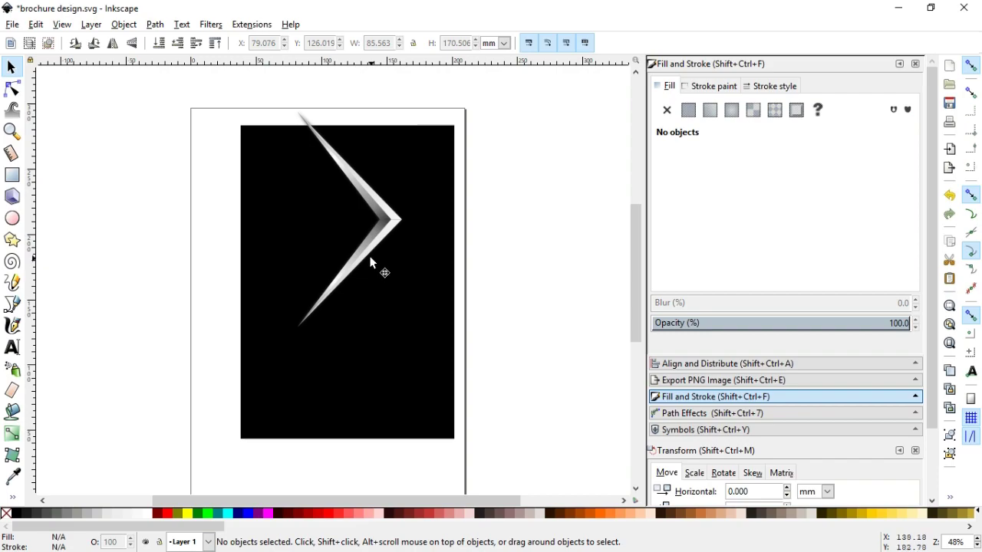
left_click_drag(498, 345, 250, 99)
left_click_drag(385, 314, 399, 339)
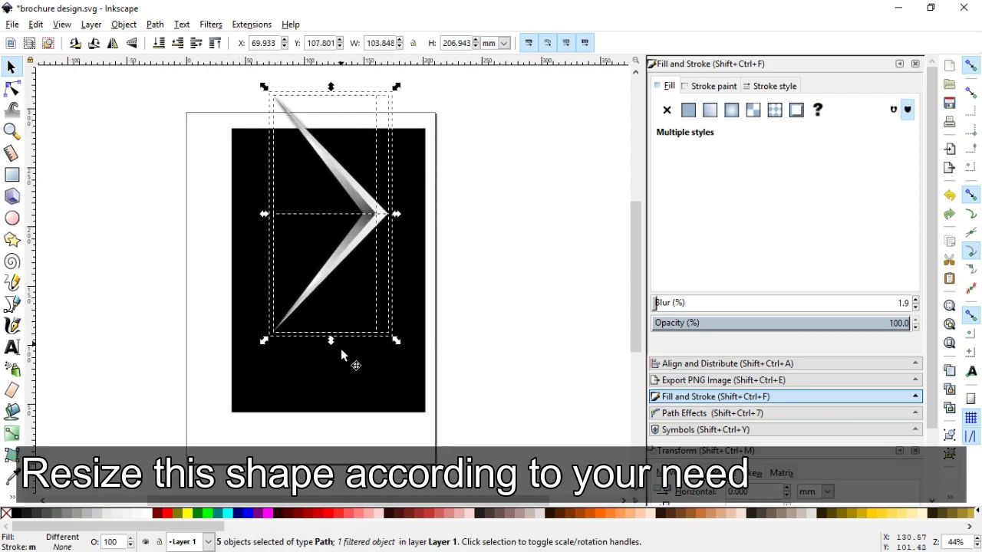
left_click_drag(330, 340, 331, 306)
left_click_drag(333, 246, 305, 249)
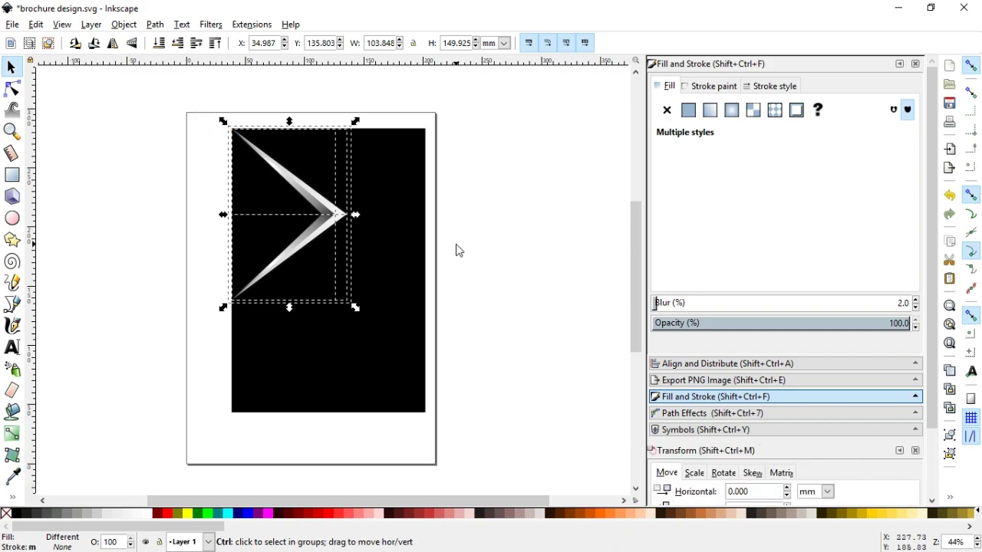
Step: Duplicate the chevrons with Ctrl+D and shift the copy right to form a double chevron
key("ctrl+d")
left_click_drag(329, 251, 365, 229)
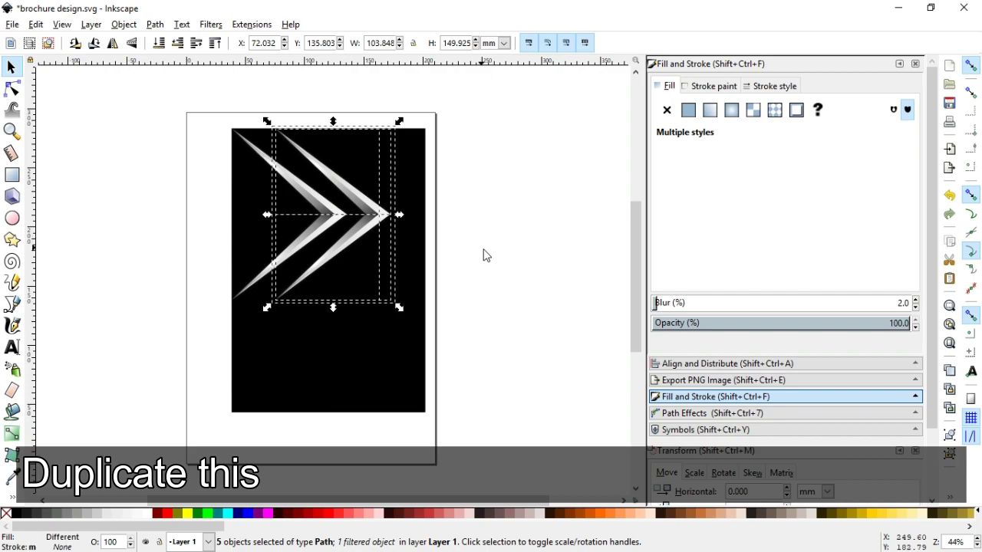
left_click(481, 257)
left_click(336, 247)
left_click(97, 247)
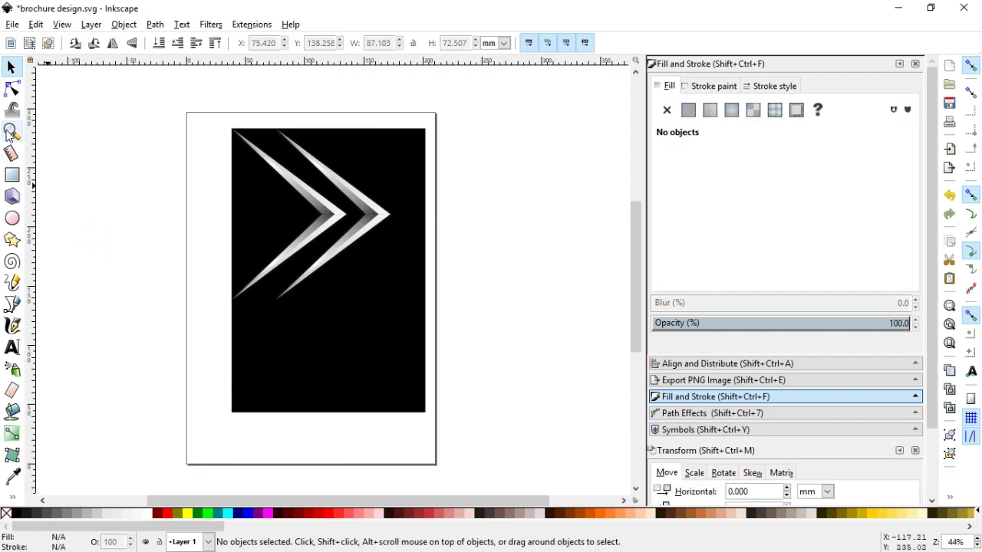
left_click(11, 131)
left_click_drag(167, 238, 443, 362)
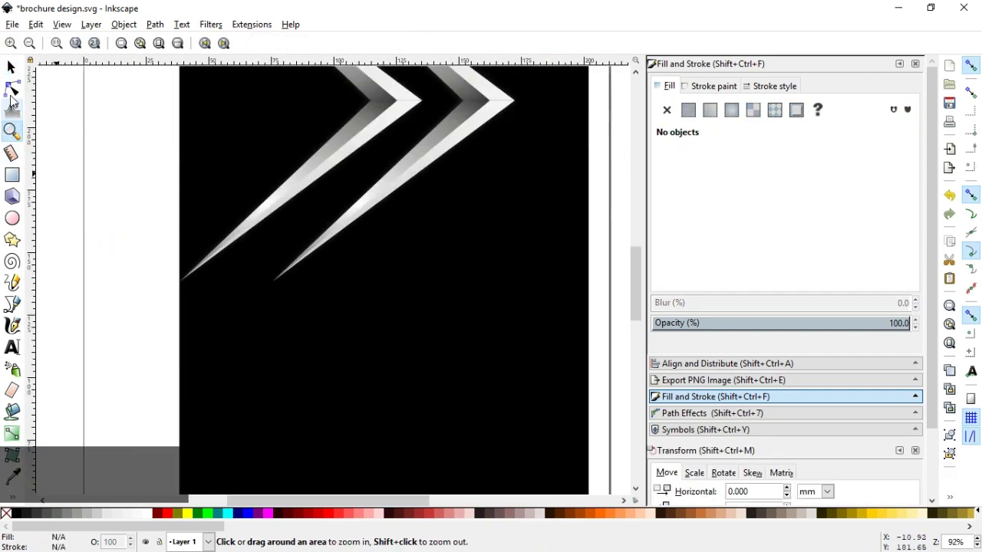
Step: Drag the second chevron's two lower-arm nodes down-left onto the black rectangle's left edge
left_click(11, 88)
left_click(272, 283)
left_click_drag(272, 283, 180, 343)
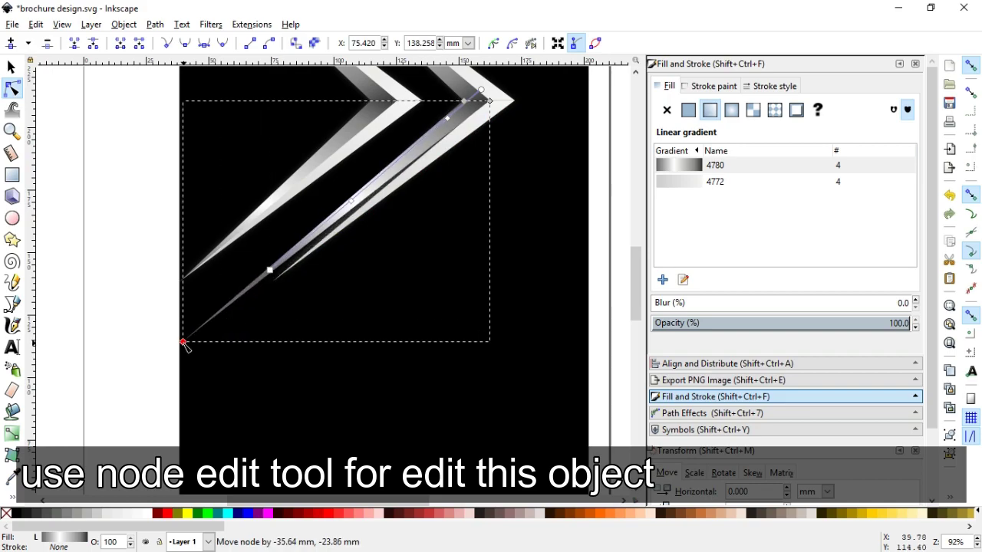
left_click(296, 284)
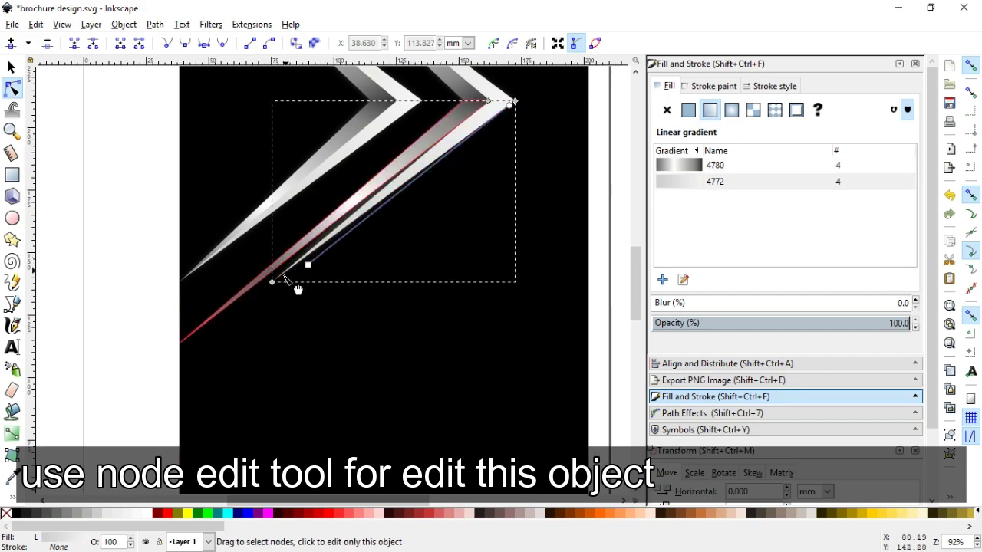
left_click_drag(272, 282, 190, 345)
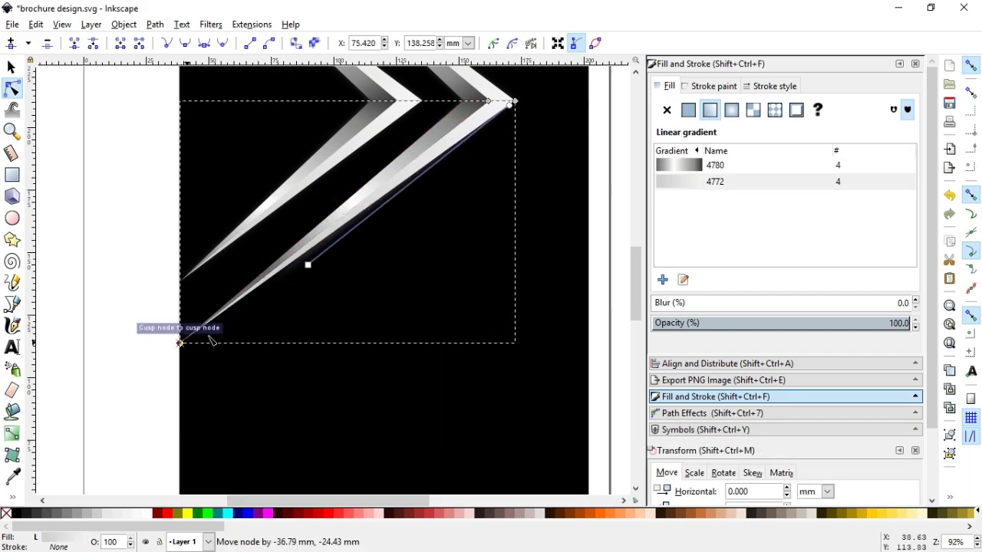
left_click(11, 67)
left_click(84, 201)
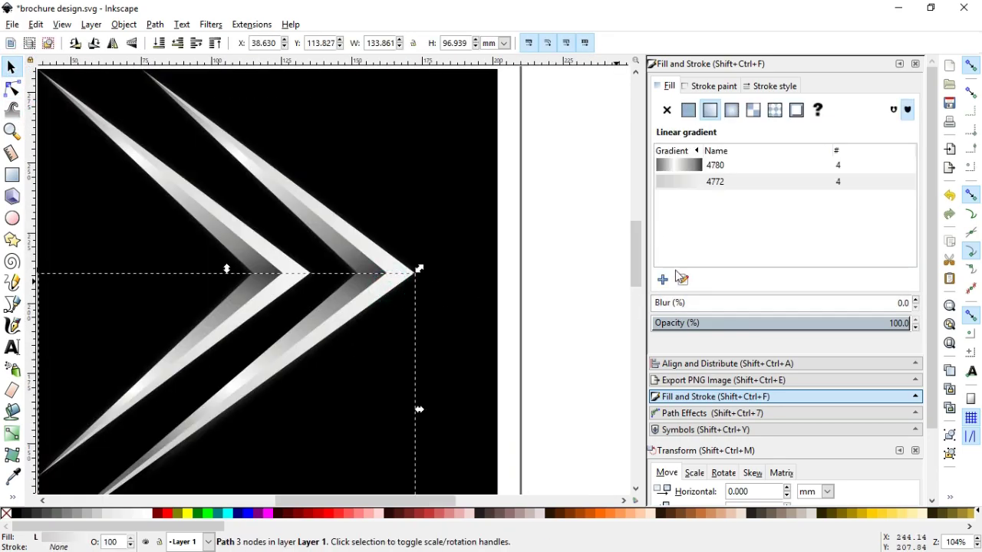
Step: Darken the chevron gradients' light end stops to grey #c0c0c0 and #b4b4b4
left_click(683, 279)
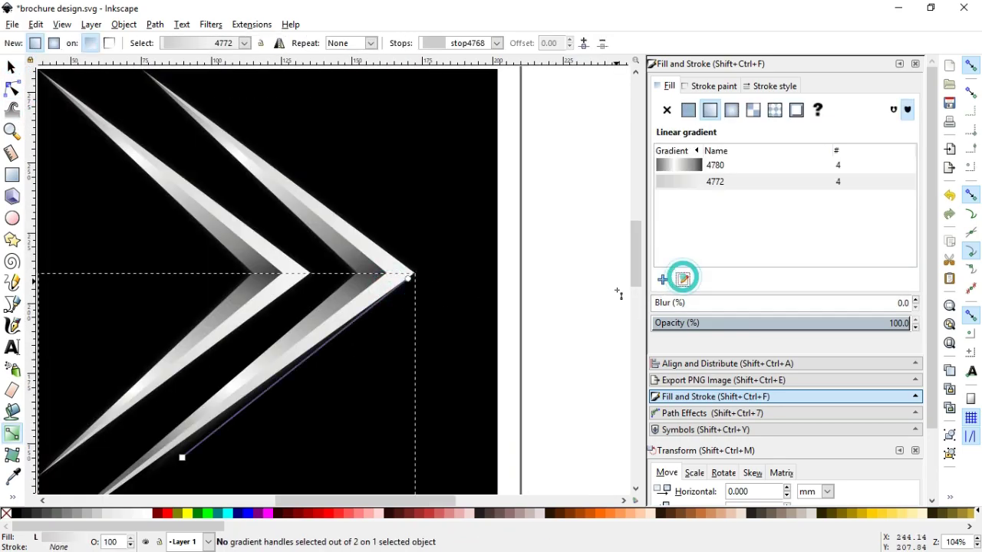
left_click_drag(415, 275, 490, 230)
left_click(415, 275)
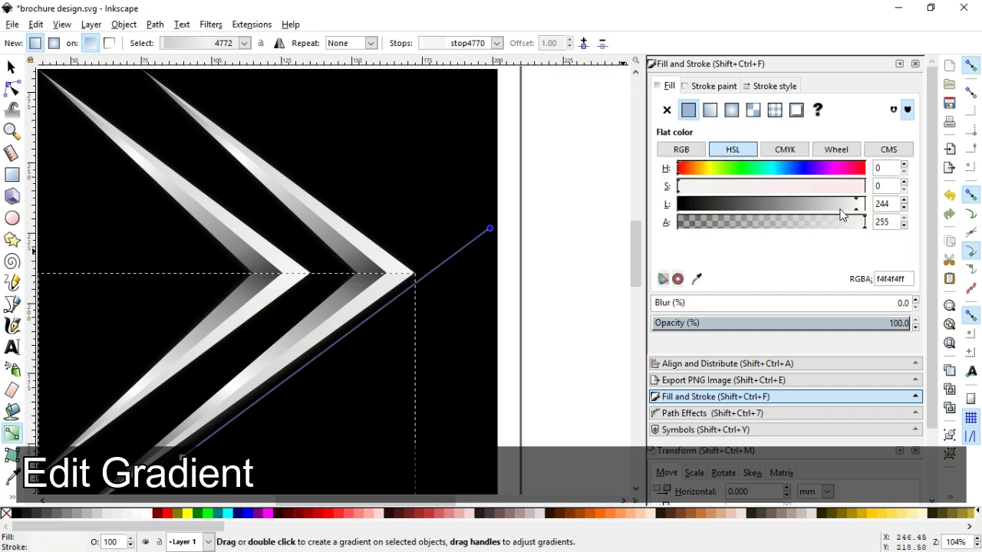
left_click_drag(836, 207, 819, 207)
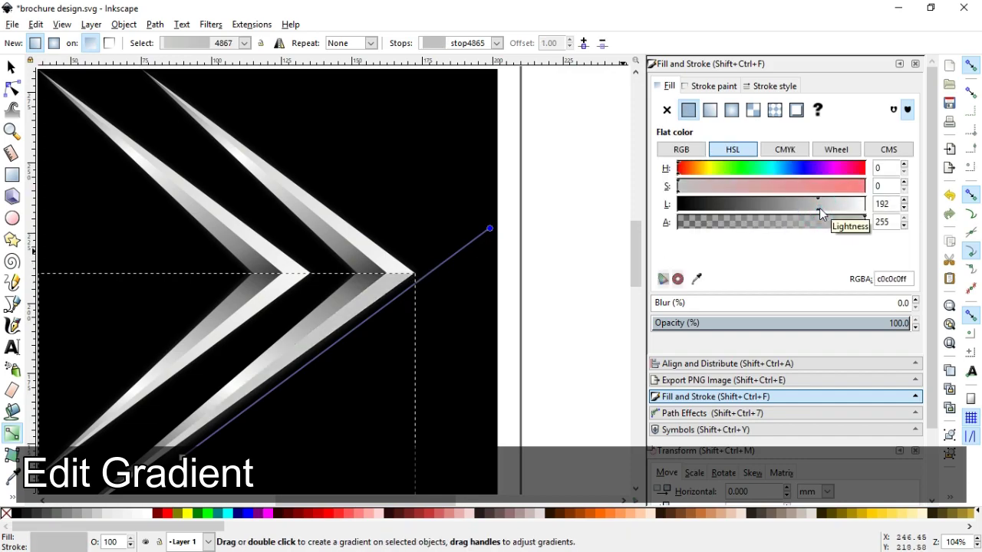
left_click(280, 285)
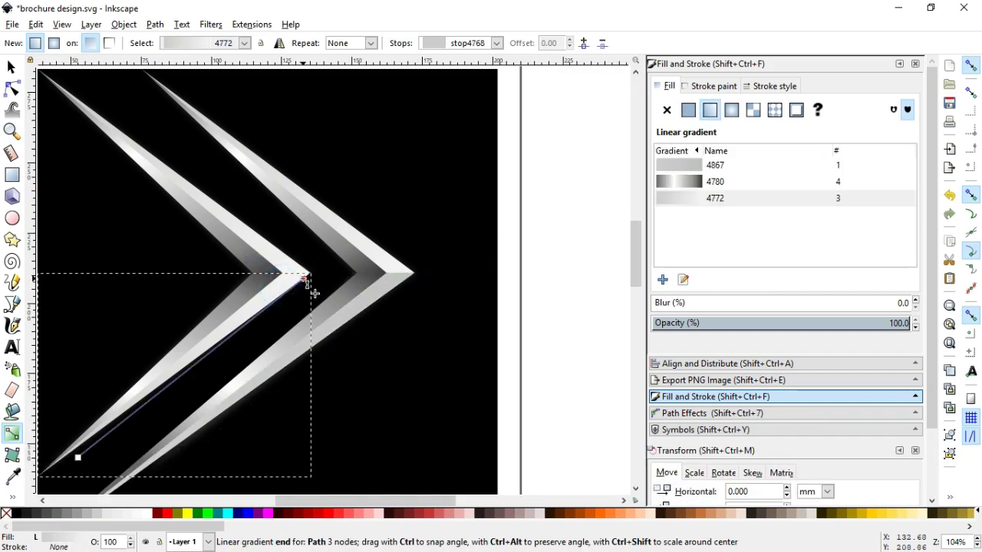
left_click(362, 235)
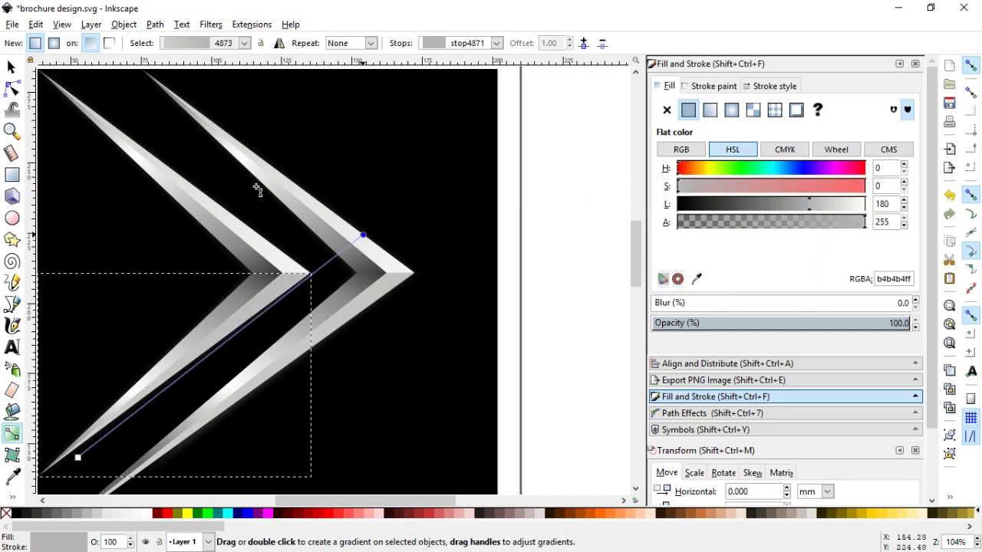
left_click(7, 68)
left_click(537, 289)
key("minus")
key("minus")
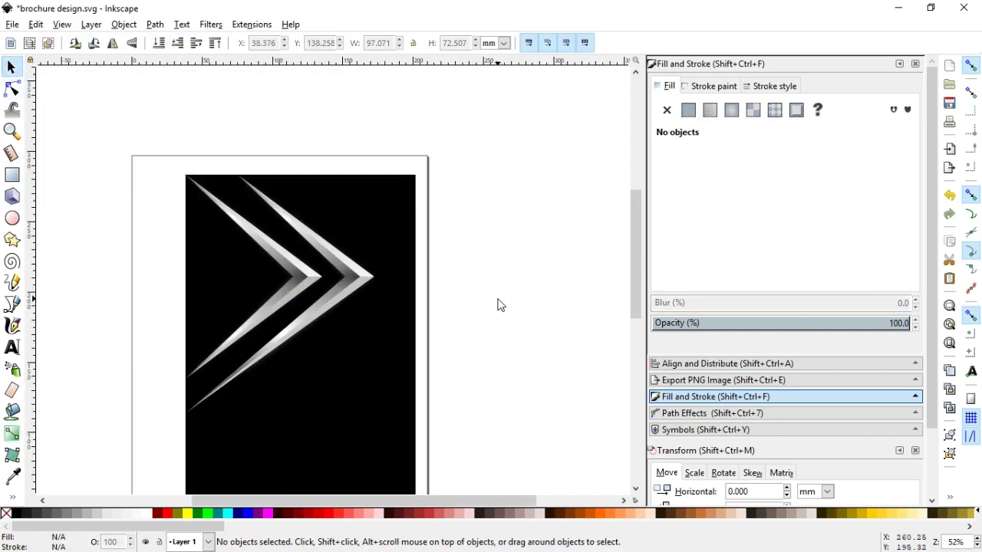
Step: Save the brochure document with Ctrl+S
key("ctrl")
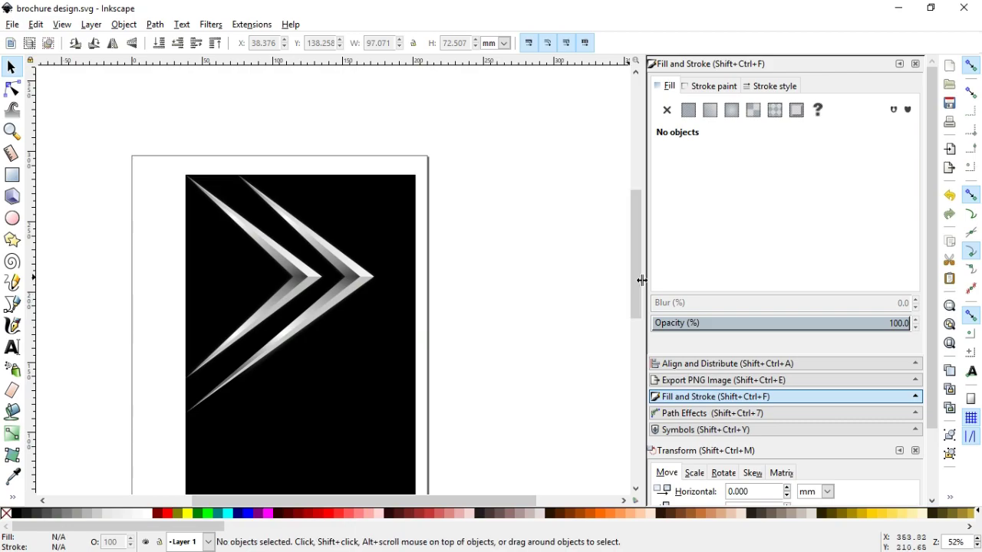
scroll(635, 286, "down", 1)
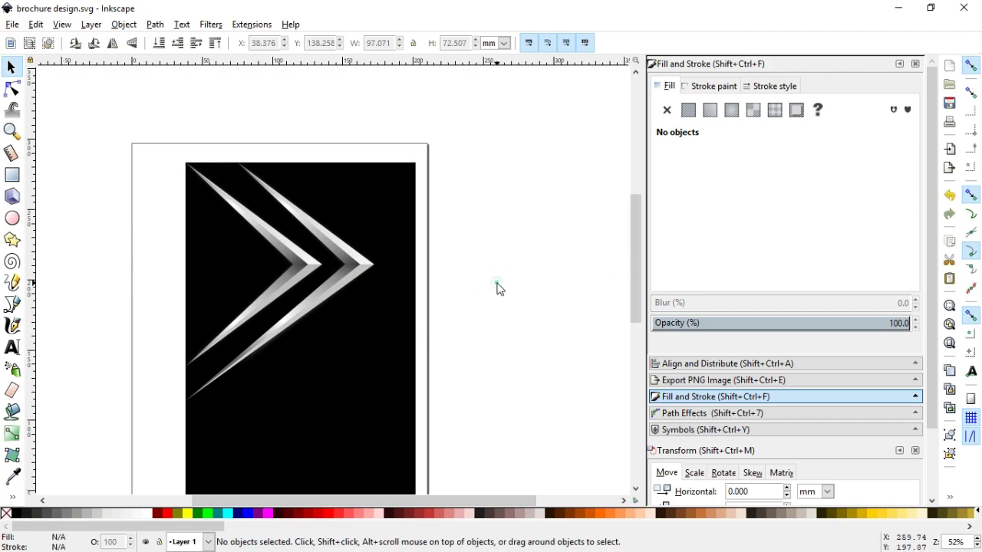
key("ctrl+s")
Step: Duplicate the black rectangle, lower the copy to the bottom and fill it light grey
left_click(209, 283)
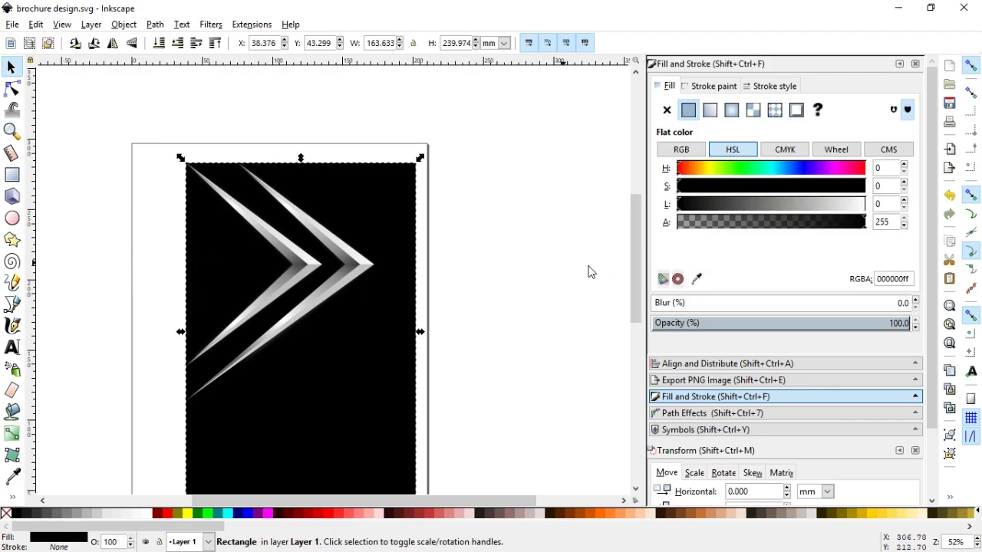
scroll(458, 310, "down", 3)
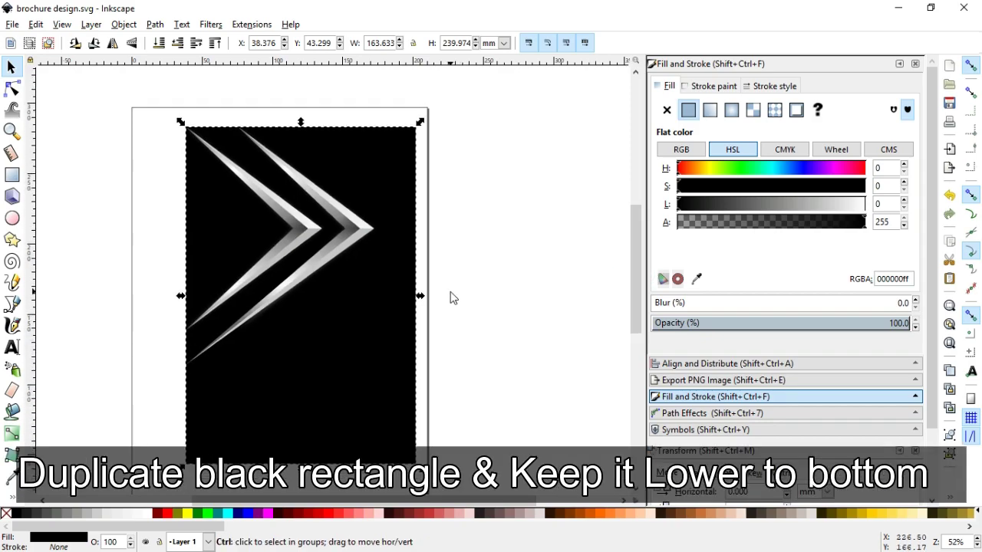
key("ctrl+d")
left_click(124, 24)
left_click(158, 299)
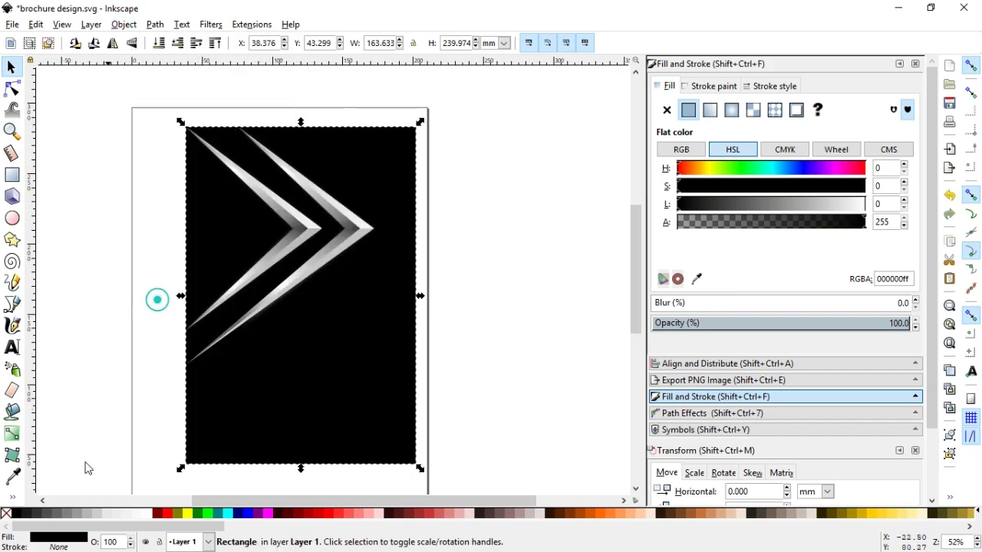
left_click(94, 514)
left_click(472, 315)
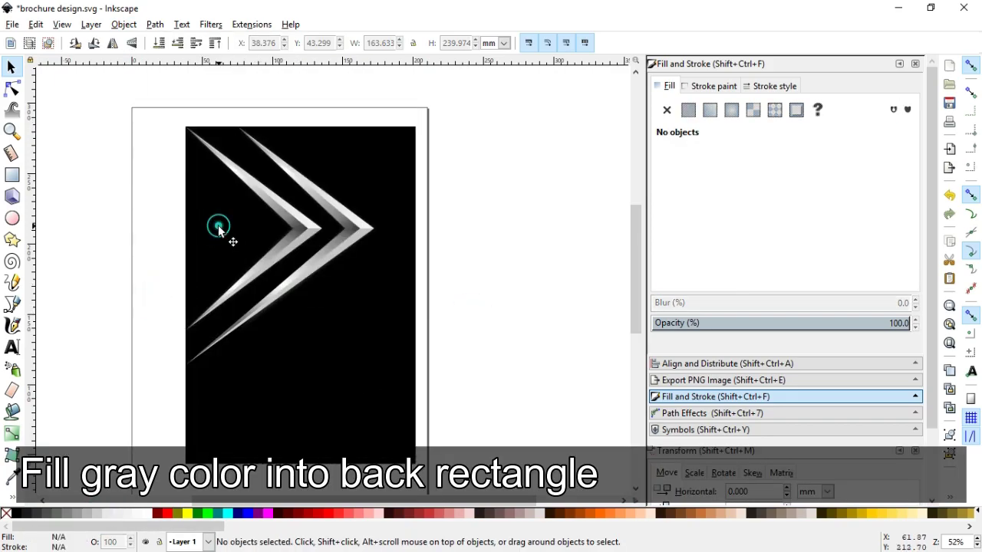
left_click(218, 225)
Step: Zoom in on the chevrons and select the black rectangle and lower chevron path
key("n")
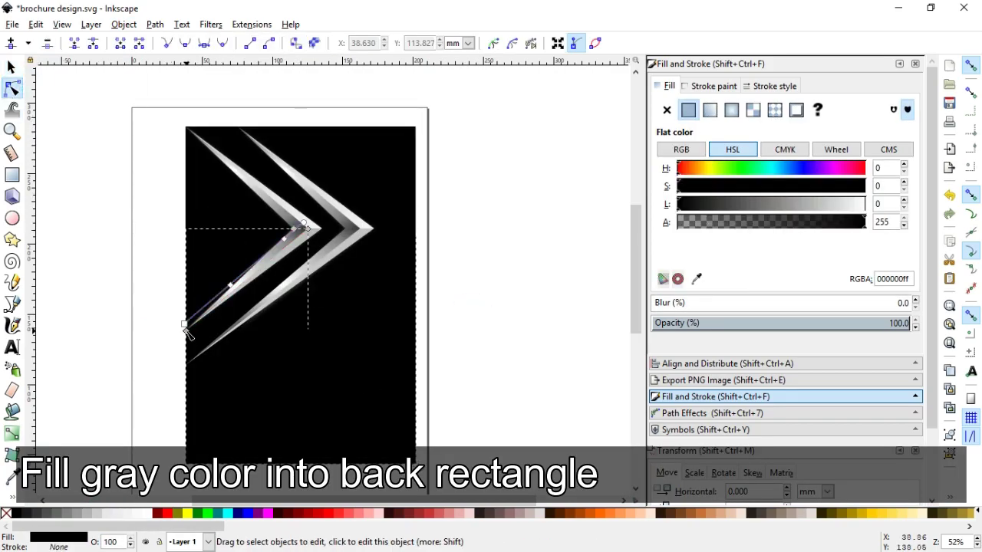
left_click(187, 330)
key("z")
left_click(215, 259)
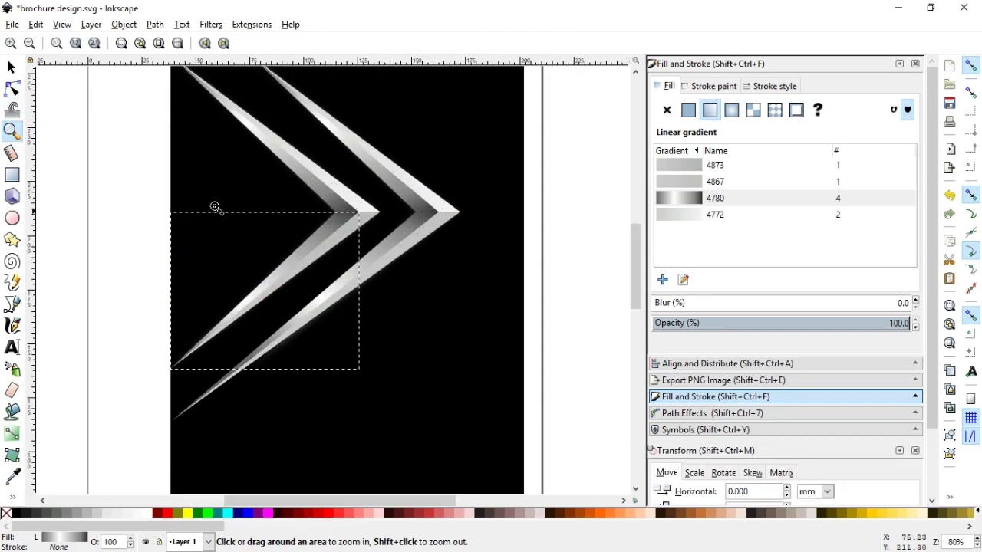
key("s")
left_click(195, 231)
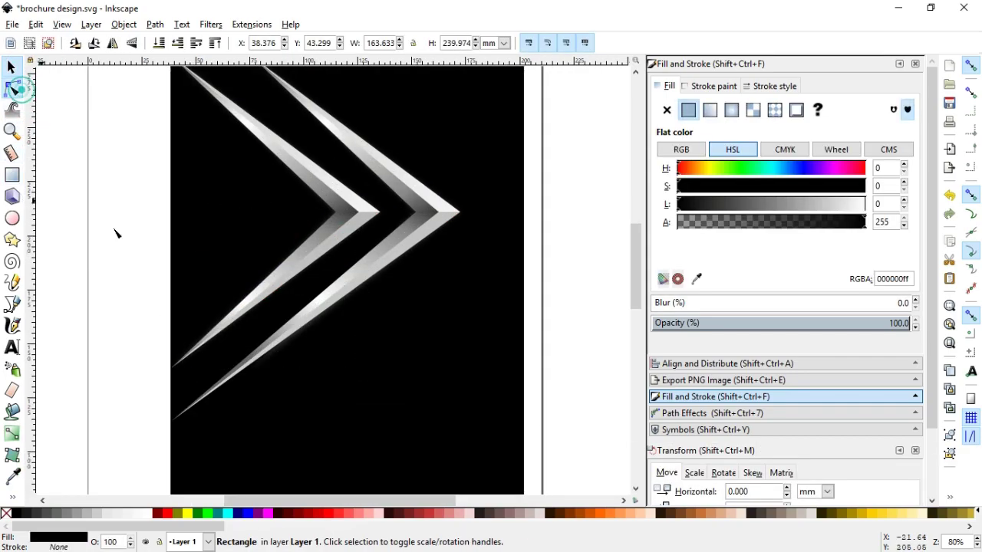
left_click(175, 361)
key("s")
Step: Convert the black rectangle into an editable path with Object to Path
left_click(155, 24)
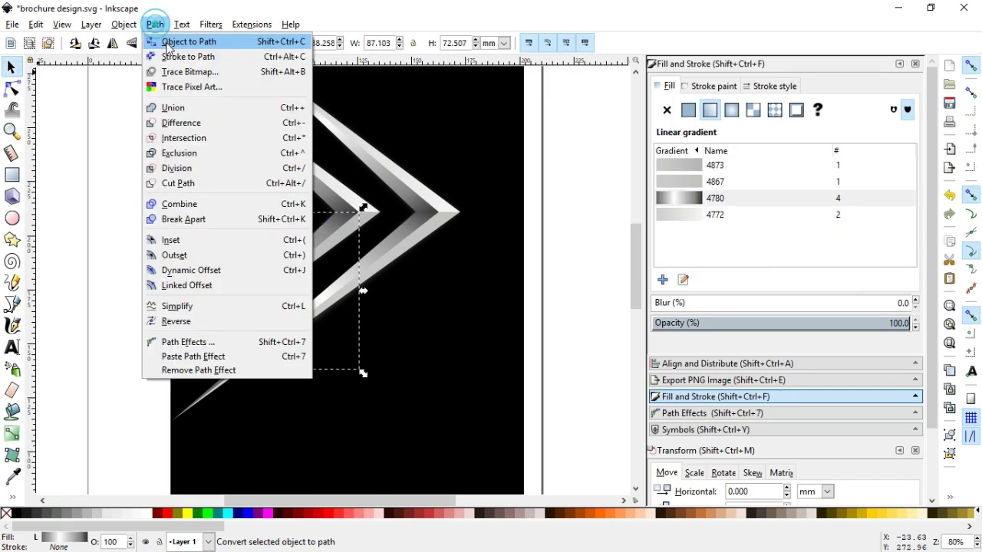
left_click(167, 42)
left_click(180, 85)
left_click(155, 24)
left_click(167, 41)
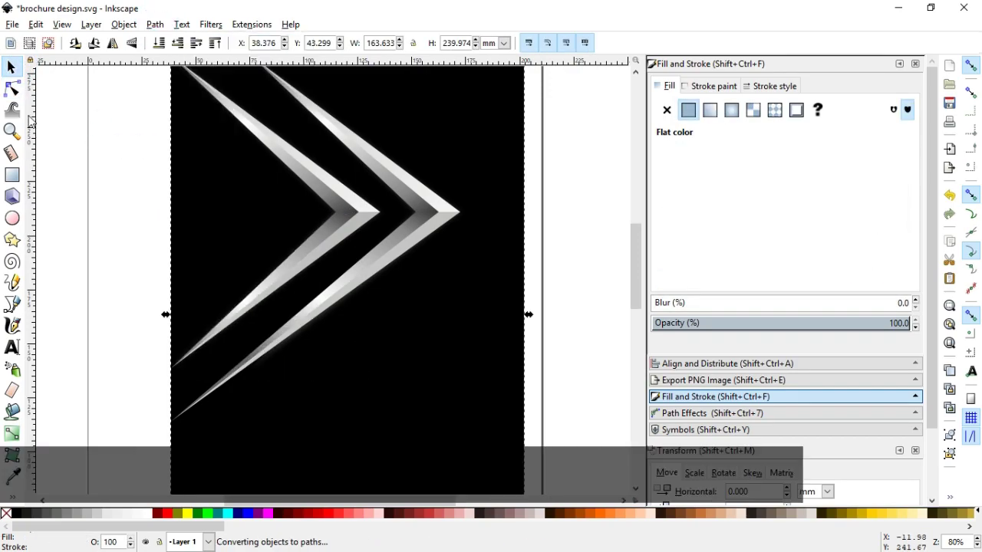
Step: Add nodes on the rectangle's left edge and bend it inward to the inner chevron's point
left_click(12, 88)
double_click(170, 344)
left_click_drag(170, 344, 172, 369)
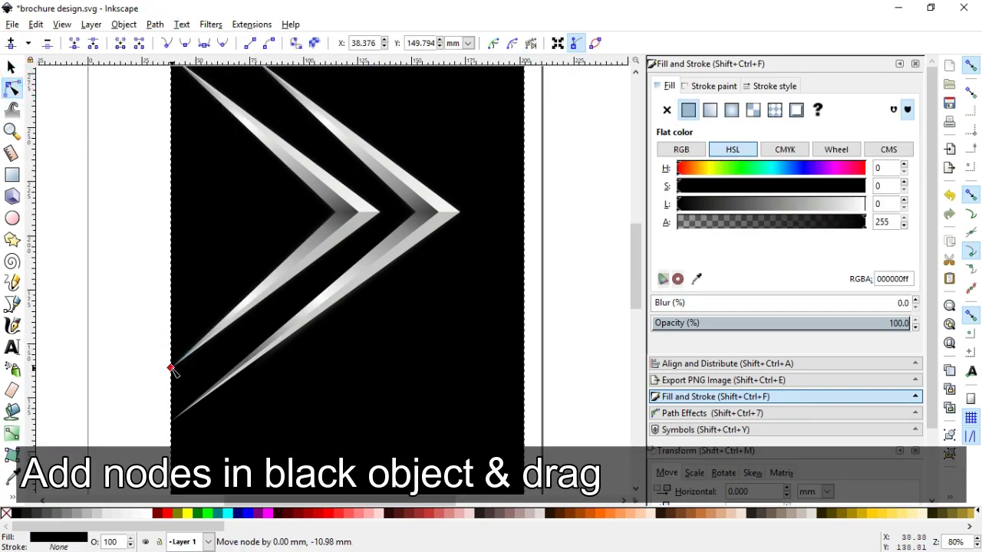
left_click(635, 71)
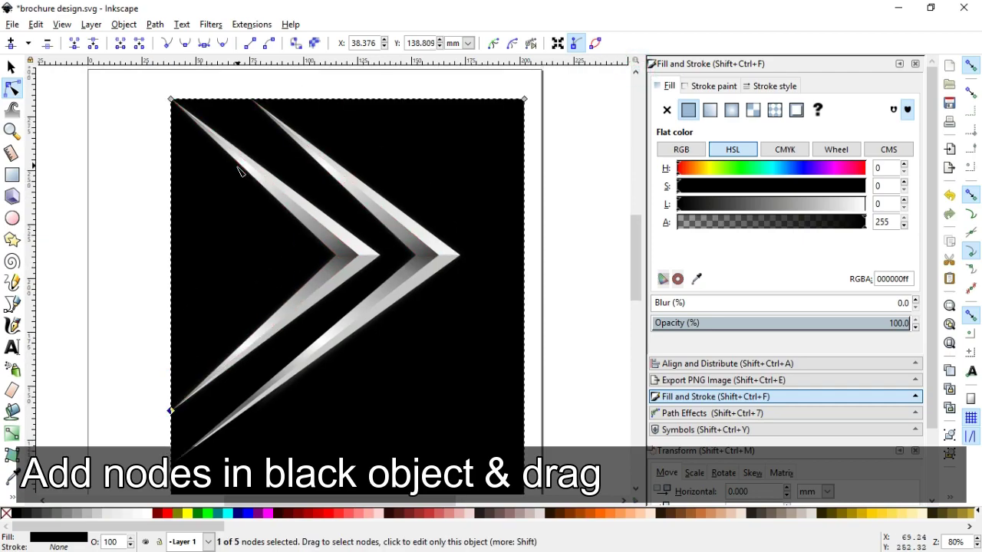
double_click(172, 228)
left_click_drag(172, 227, 347, 262)
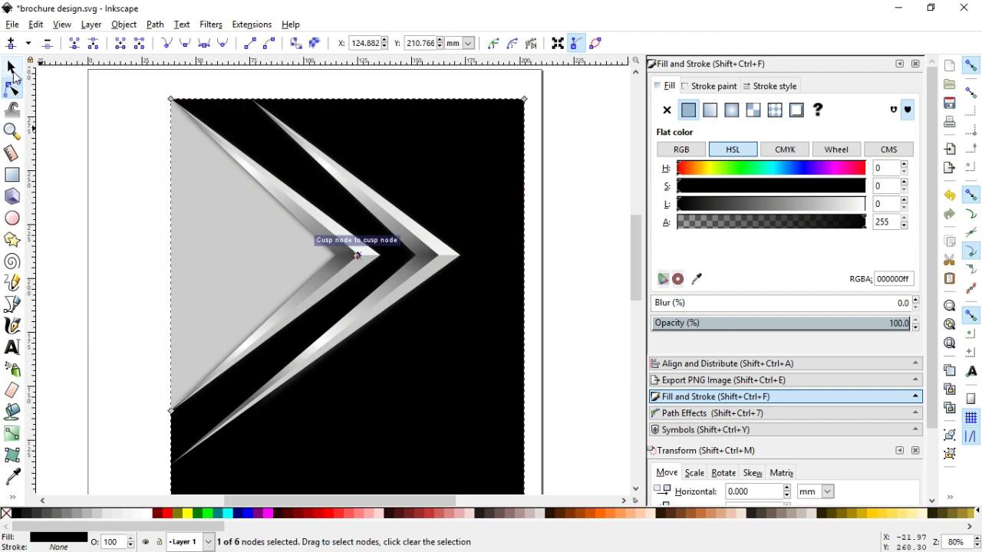
key("s")
left_click(94, 176)
key("minus")
left_click_drag(638, 245, 636, 259)
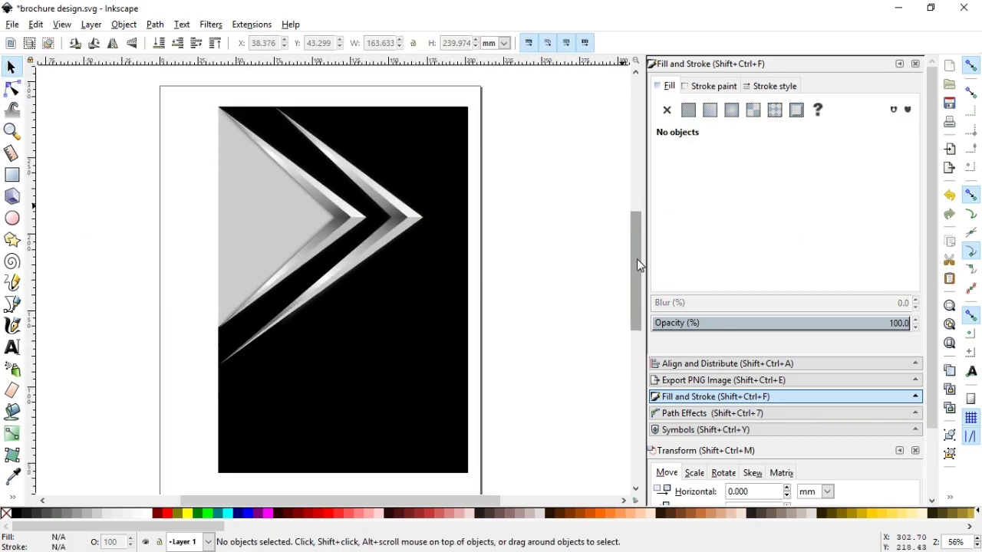
Step: Save the design and draw a small rectangle in the left page margin
key("ctrl+s")
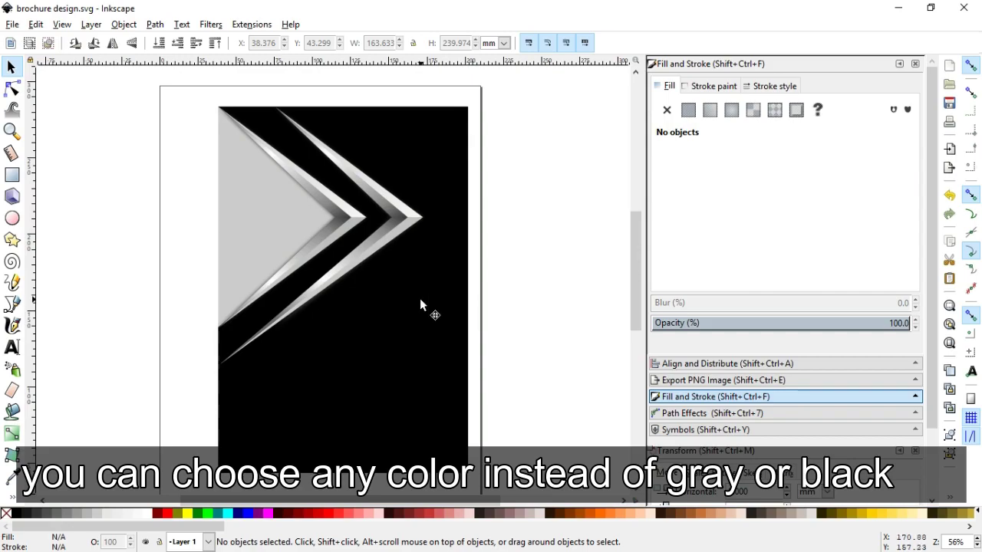
left_click(17, 173)
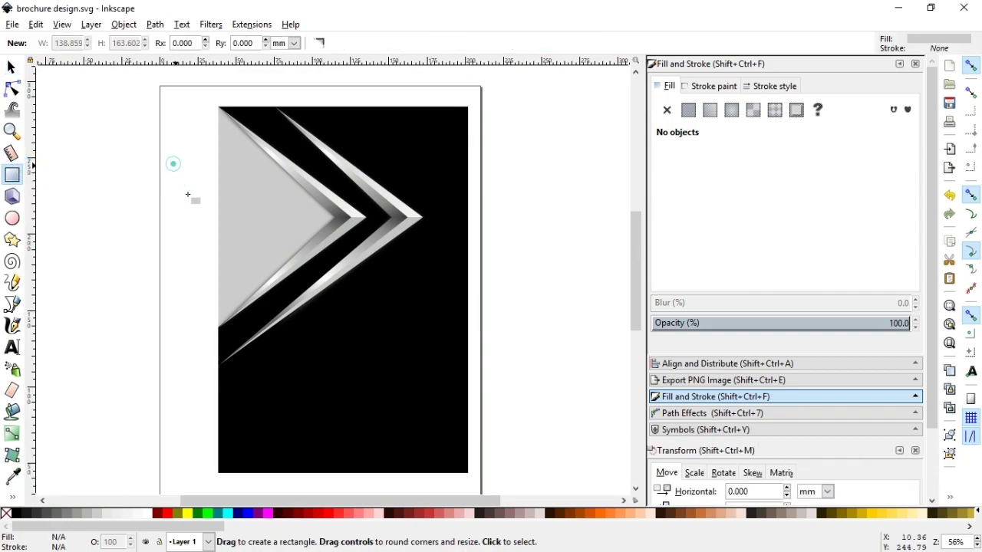
left_click_drag(173, 164, 211, 233)
left_click(11, 68)
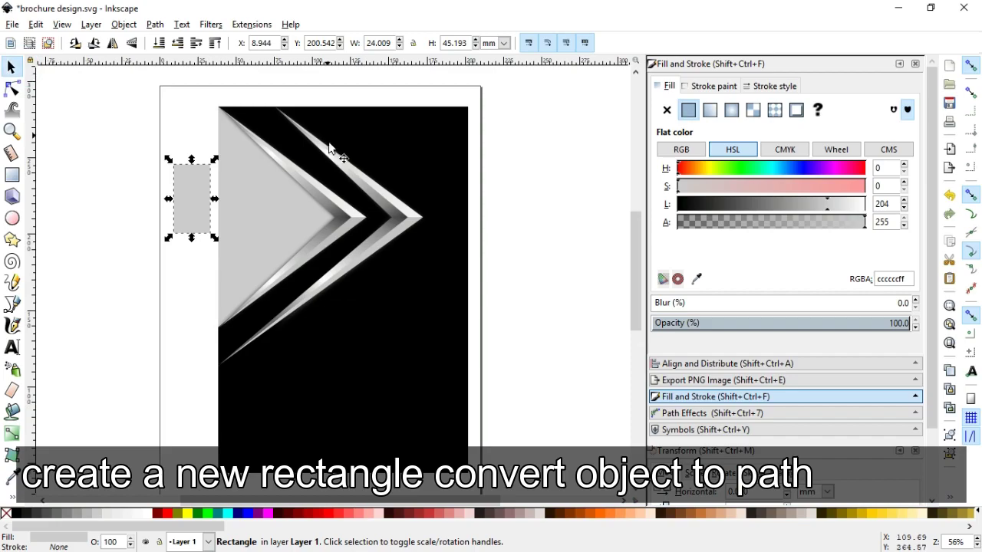
Step: Convert the rectangle to a path and move it onto the upper silver chevrons
left_click(155, 24)
left_click(184, 41)
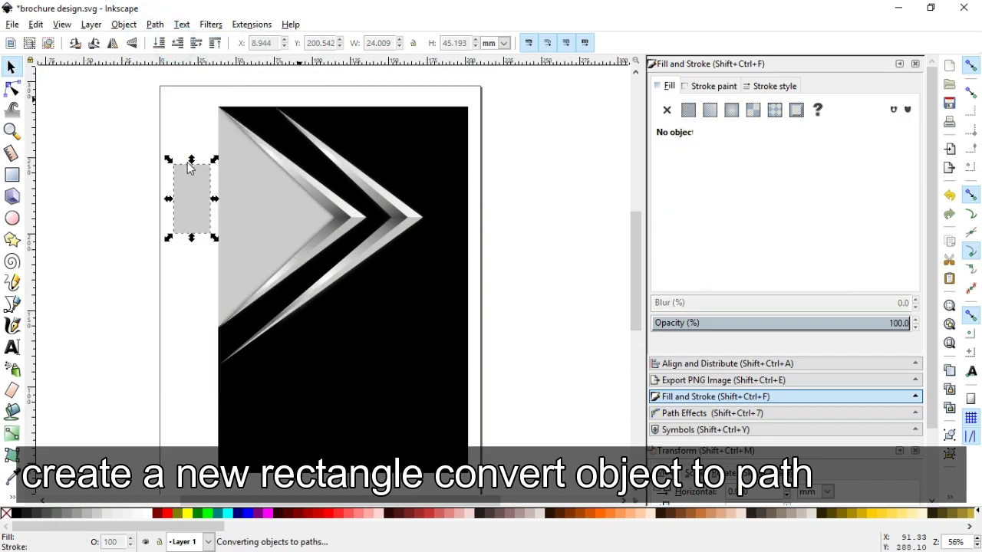
left_click_drag(193, 205, 295, 181)
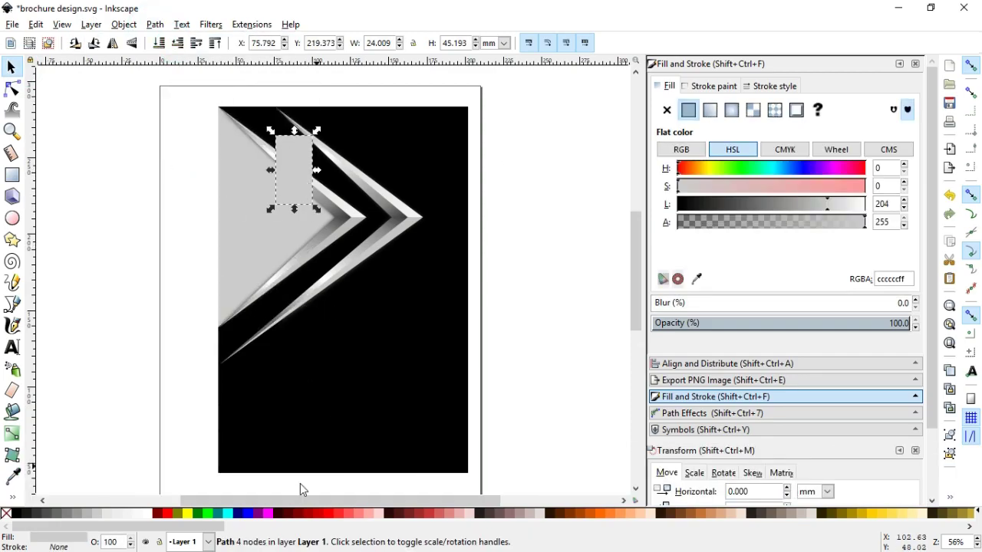
left_click_drag(214, 530, 222, 530)
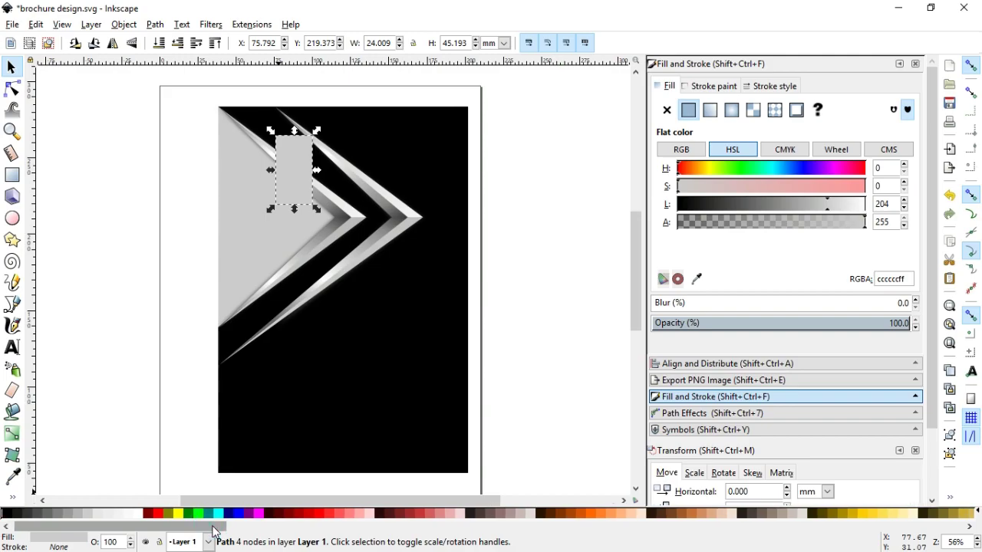
Step: Fill the rectangle with an opaque #0088AA-to-#00AA88 linear gradient and enlarge it to 64.023 × 116.748 mm
left_click(710, 111)
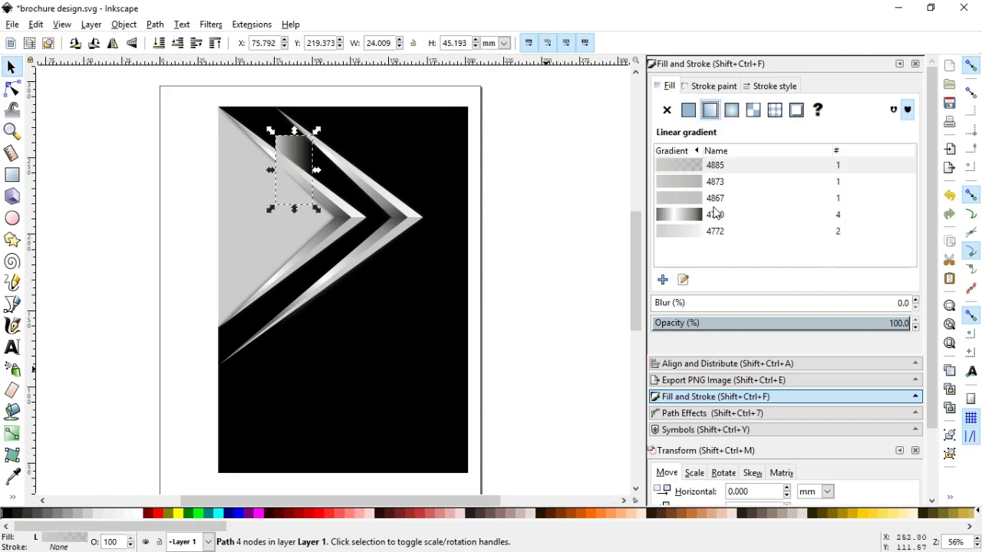
left_click(683, 279)
left_click_drag(313, 171, 313, 204)
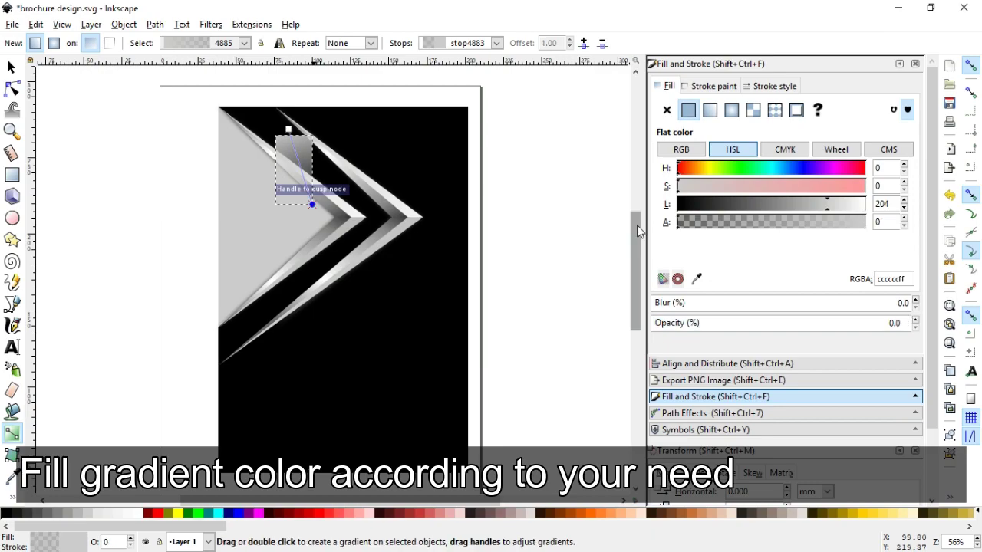
left_click_drag(723, 327, 946, 308)
mouse_move(196, 527)
left_mouse_down()
mouse_move(800, 537)
mouse_move(615, 545)
left_mouse_up()
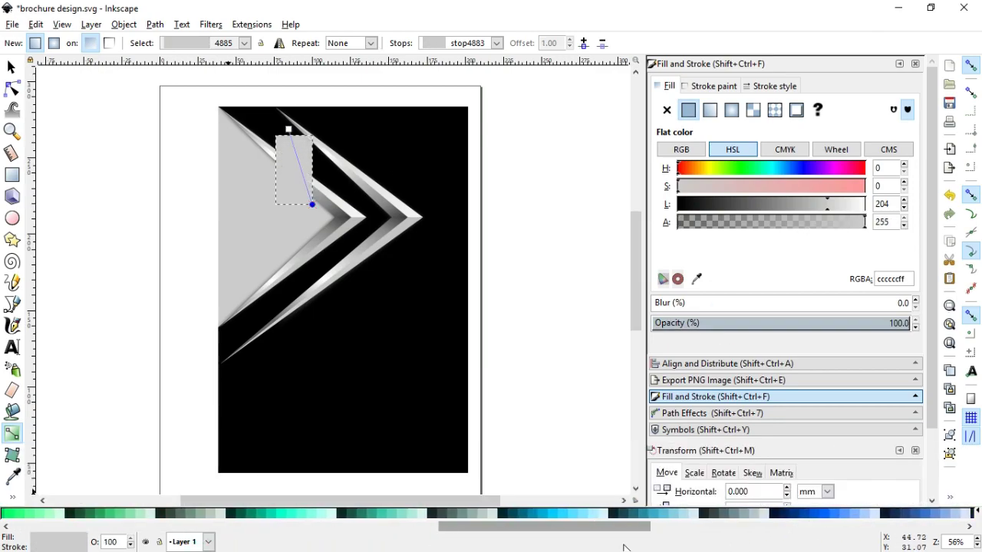
left_click(261, 520)
key("Tab")
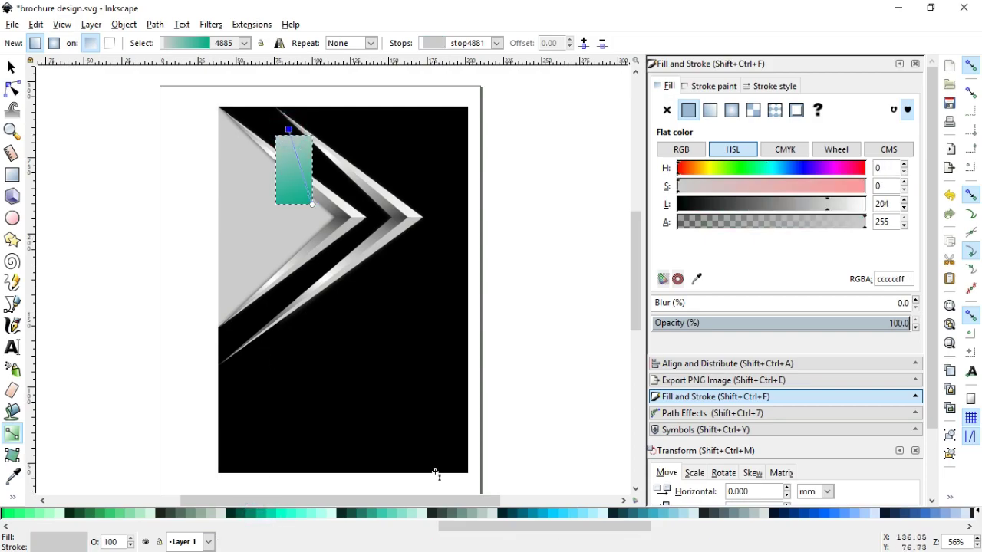
left_click(533, 516)
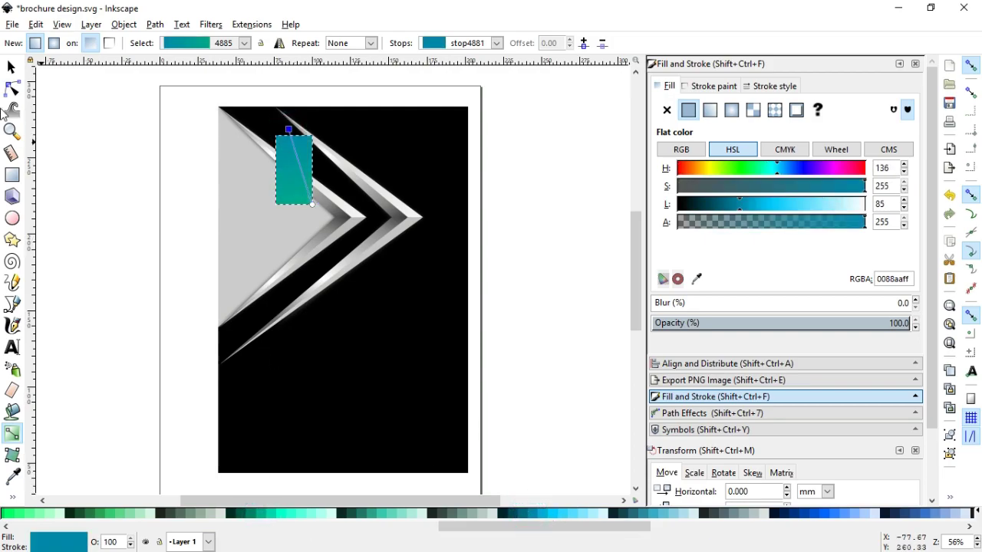
left_click(11, 66)
left_click_drag(314, 206, 380, 317)
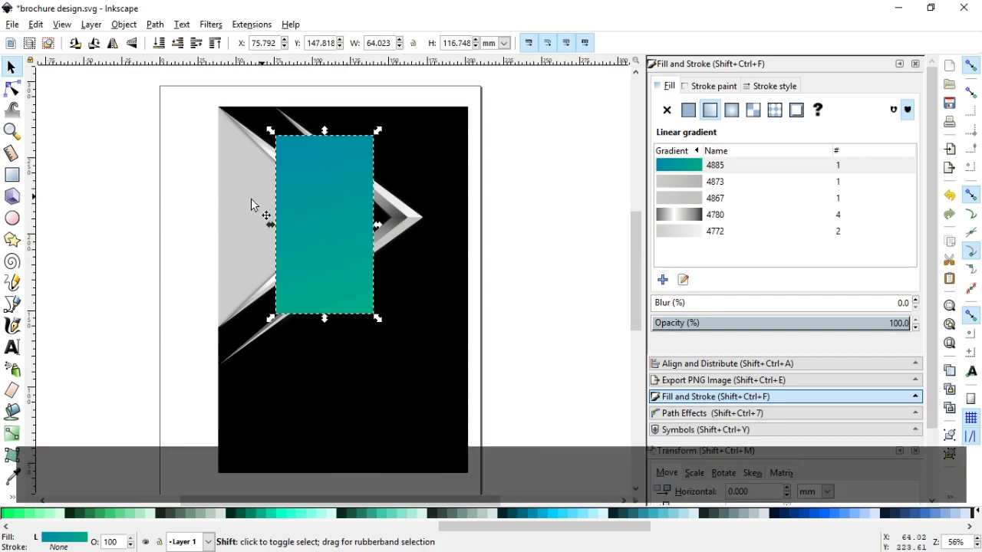
Step: Lower the black background and gray triangle to the bottom, beneath the teal rectangle
left_click(231, 208, "shift")
left_click(131, 26)
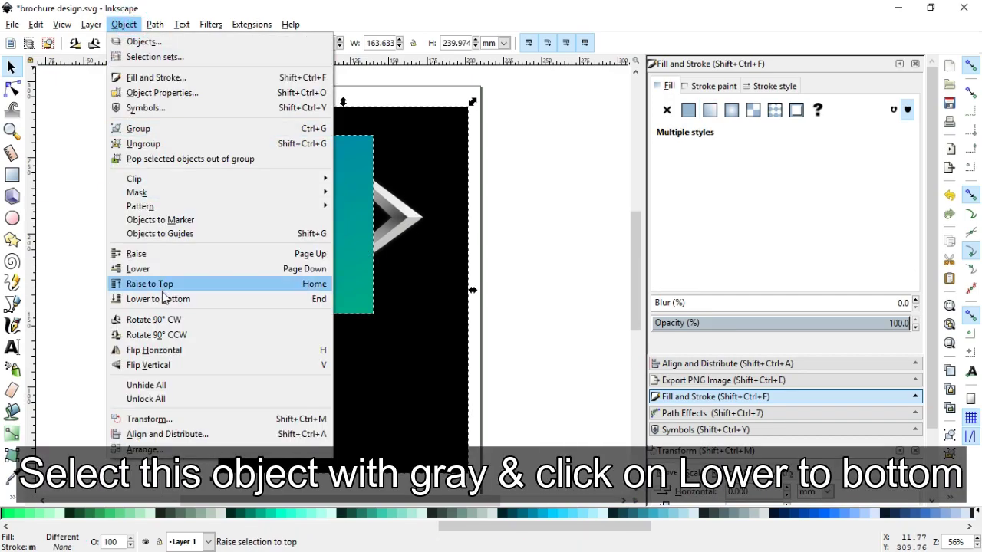
left_click(165, 296)
left_click(518, 280)
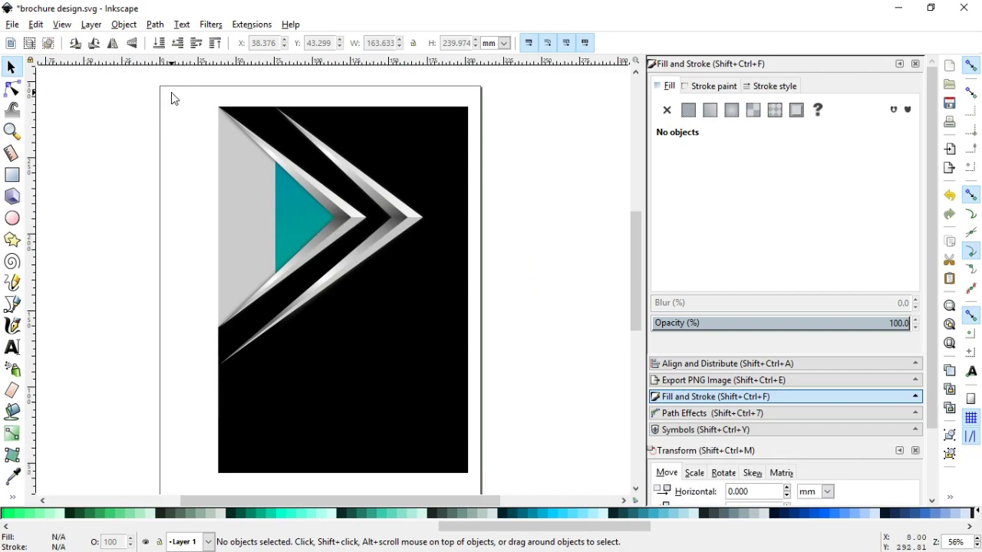
left_click(292, 214)
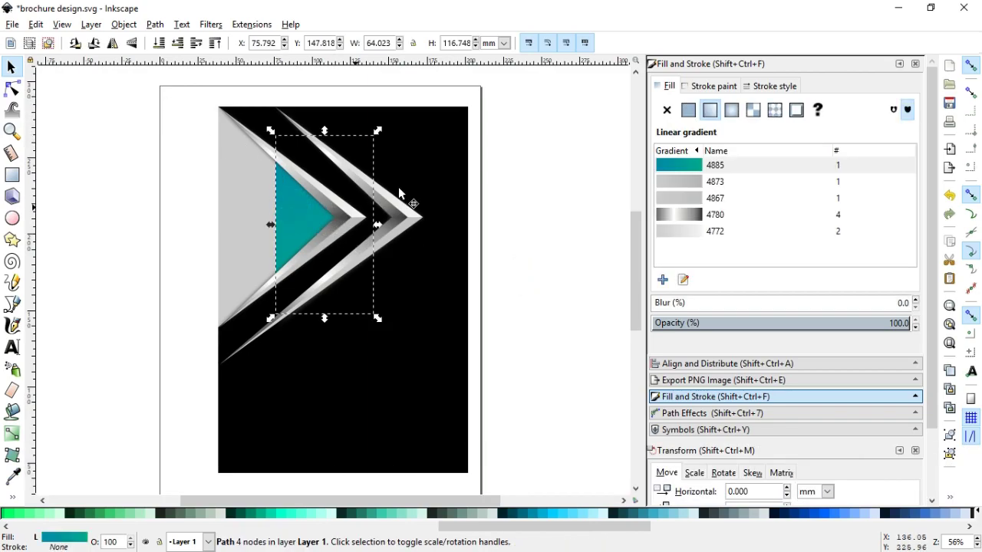
left_click(457, 185)
left_click(247, 215, "shift")
left_click(124, 23)
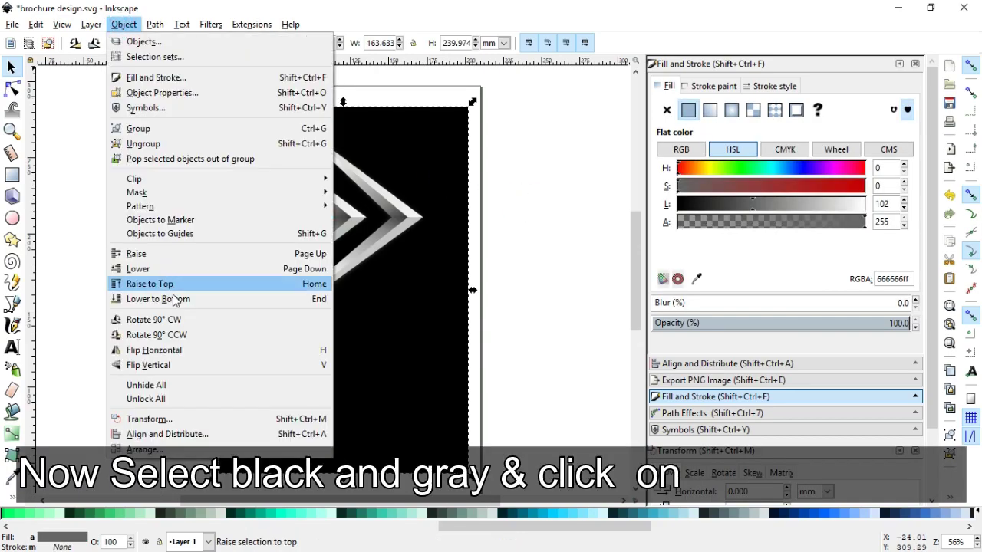
left_click(171, 298)
left_click(506, 286)
Step: Drag the teal rectangle's top-left node to the cover's top-left corner
left_click(358, 144)
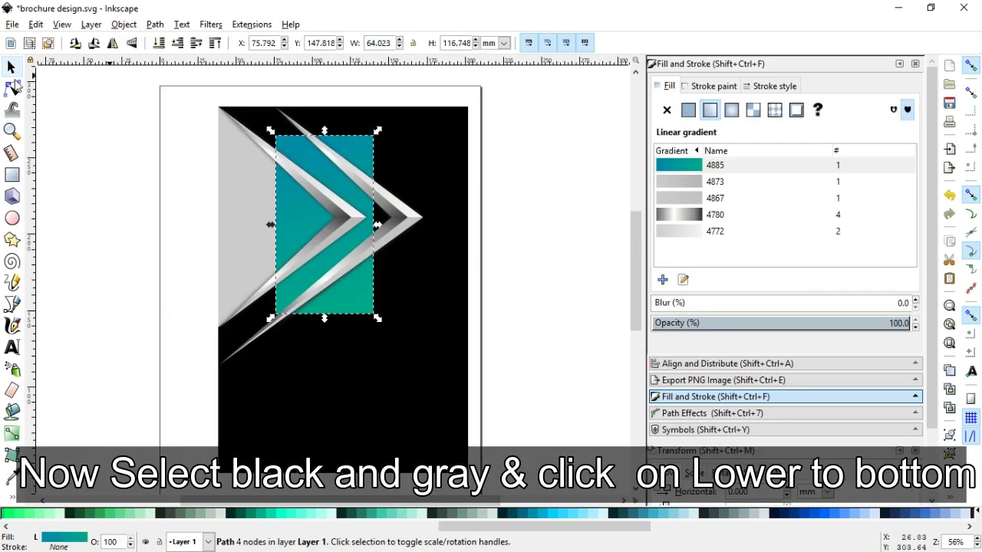
left_click(12, 88)
left_click_drag(274, 135, 218, 107)
Step: Move the teal shape's top-right node to the cover's top edge and adjust its gradient end
left_click_drag(374, 136, 277, 108)
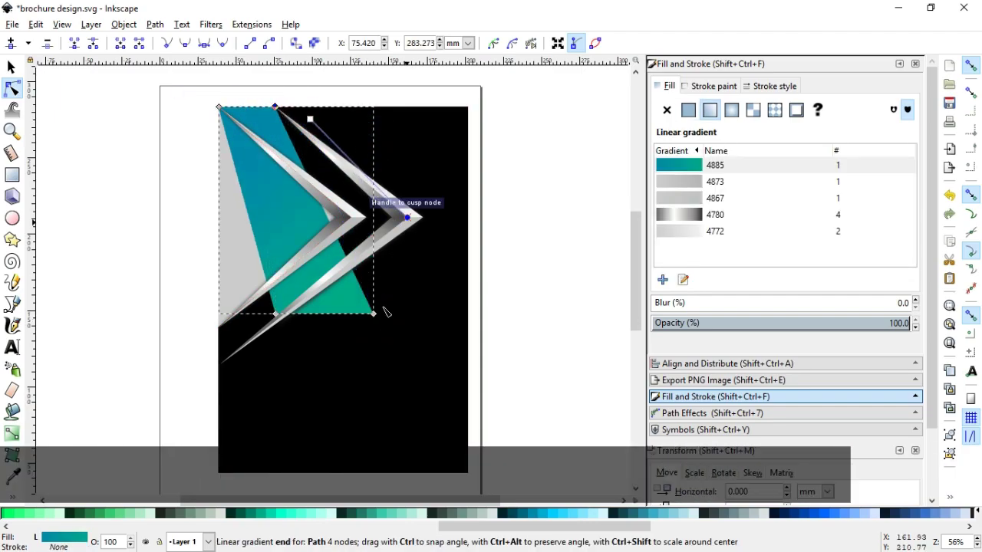
left_click_drag(374, 314, 392, 263)
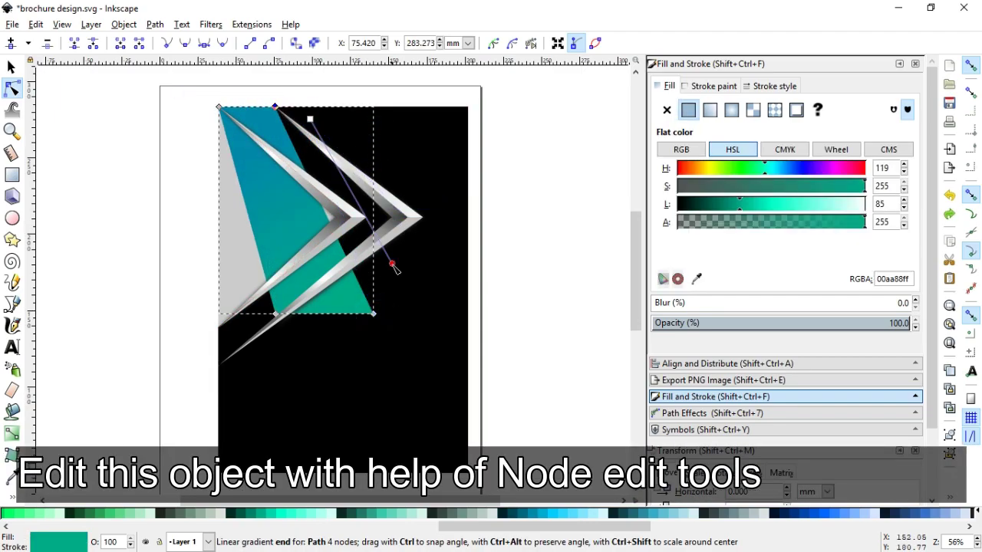
left_click(11, 67)
left_click(79, 199)
left_click(337, 284)
left_click(11, 88)
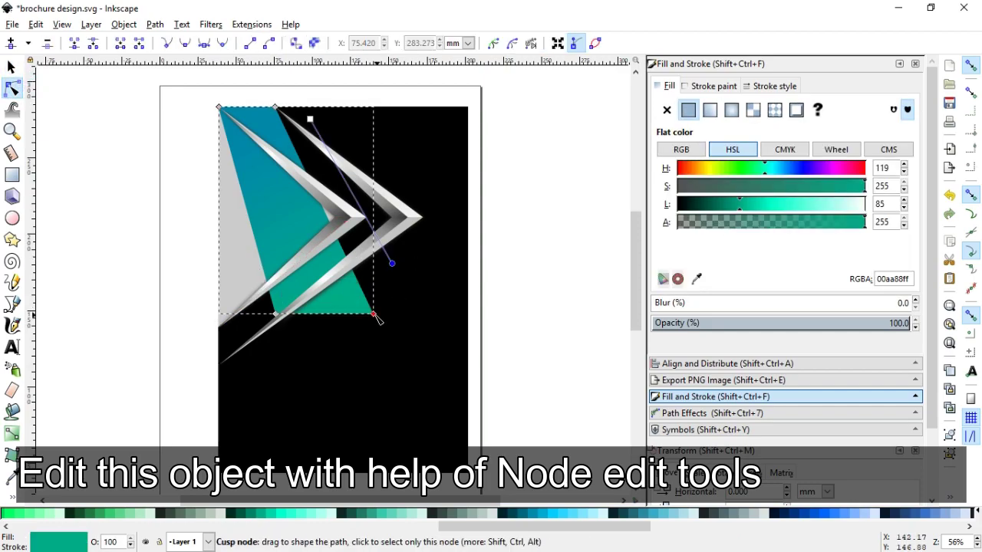
Step: Snap the teal shape's lower nodes to the cover's left edge and the inner chevron's point
mouse_move(374, 313)
left_mouse_down()
mouse_move(396, 271)
mouse_move(407, 217)
left_mouse_up()
left_click(274, 315)
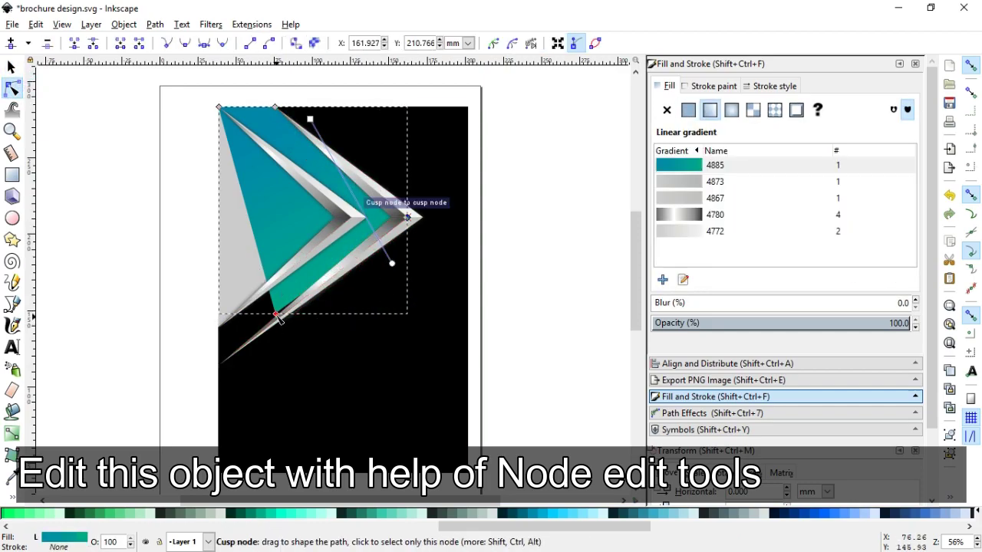
left_click_drag(261, 328, 221, 367)
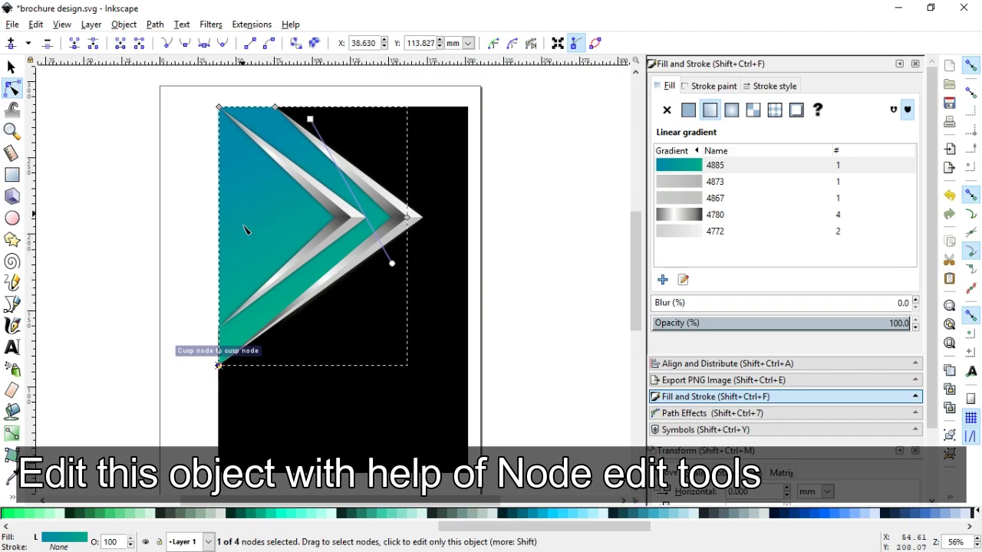
left_click_drag(219, 228, 351, 219)
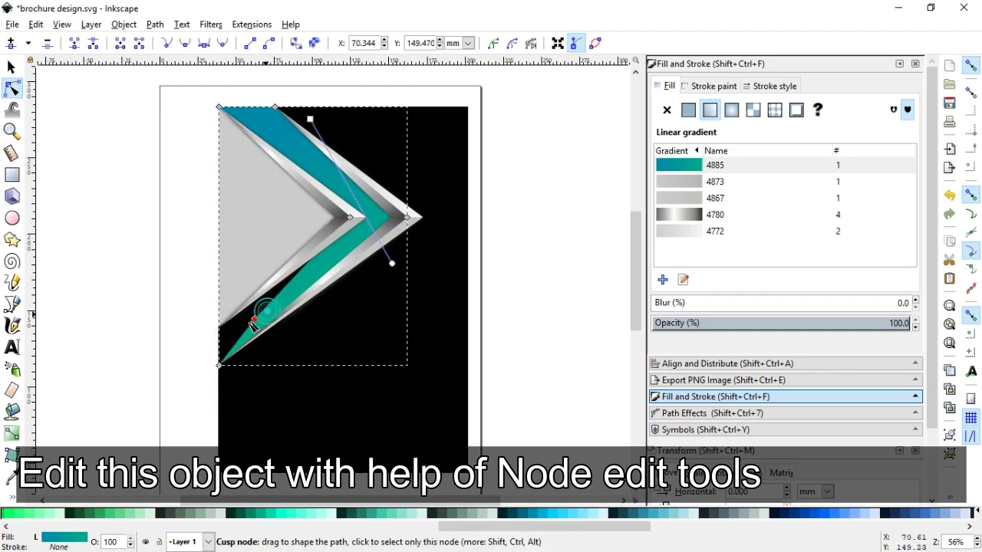
left_click_drag(268, 313, 226, 335)
key("s")
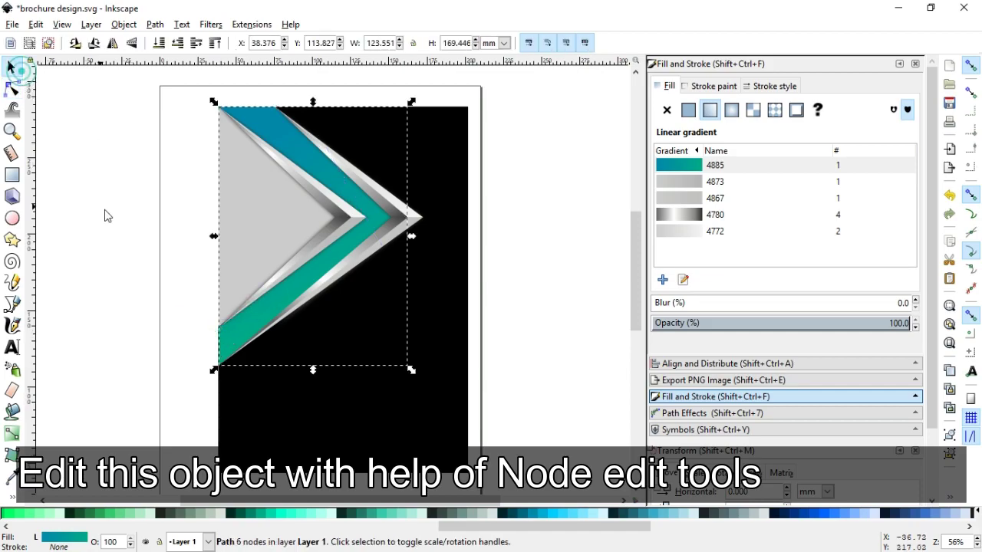
left_click(535, 331)
Step: Zoom in to inspect the teal chevron band, zoom back out, and save brochure design.svg
key("z")
left_click_drag(158, 87, 499, 343)
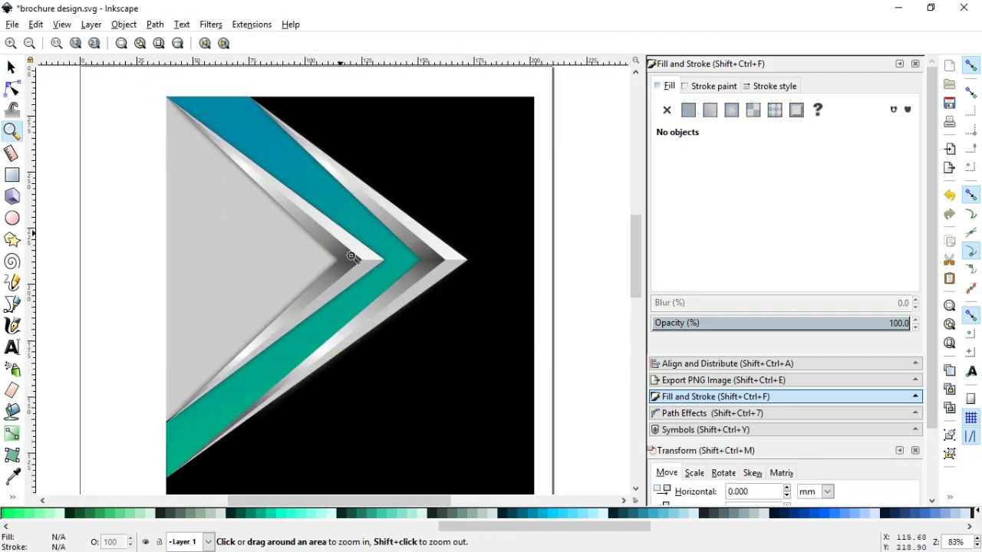
key("s")
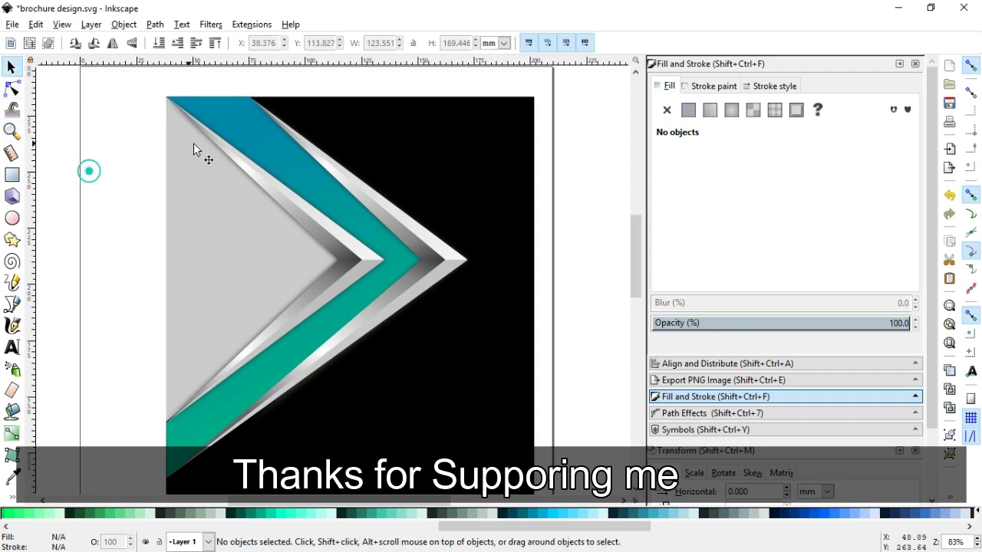
scroll(310, 307, "down", 1)
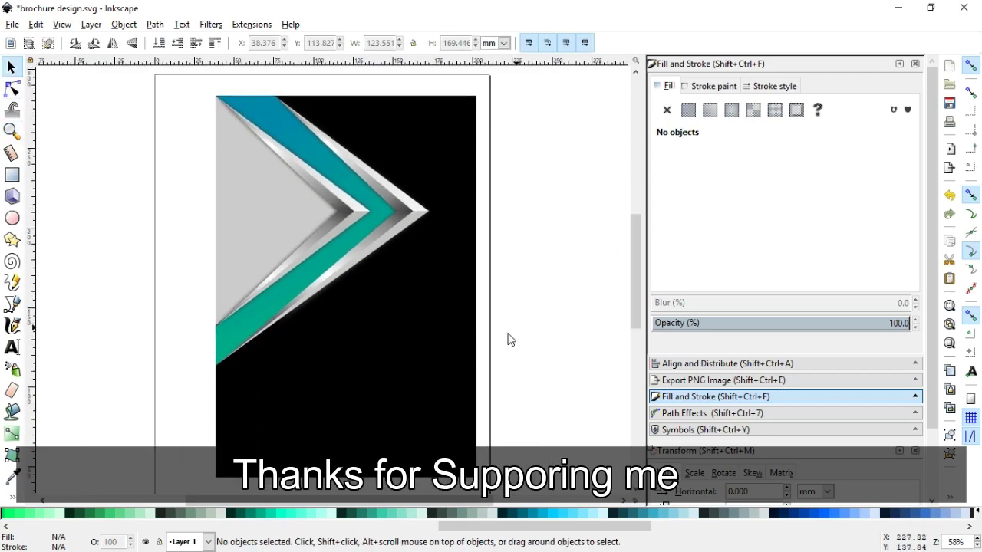
key("ctrl+s")
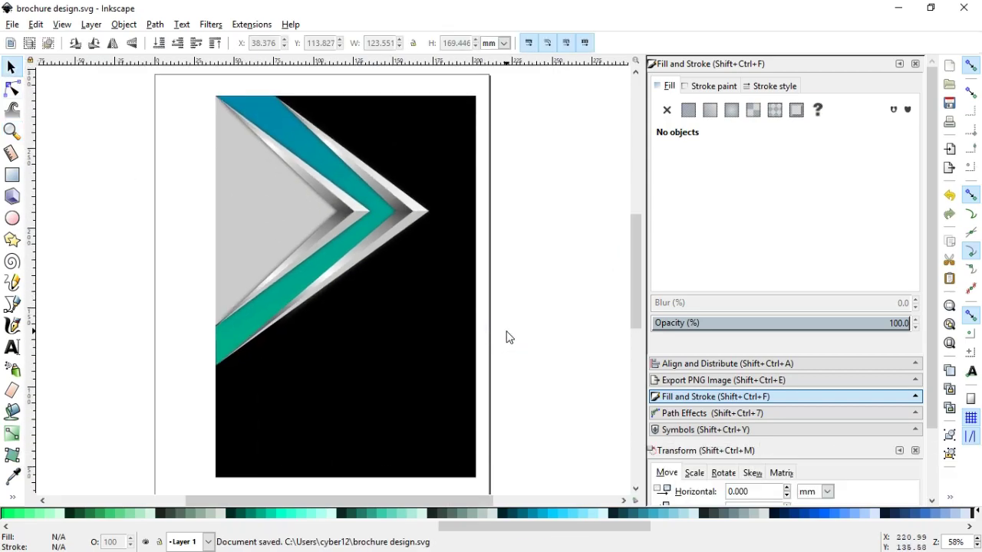